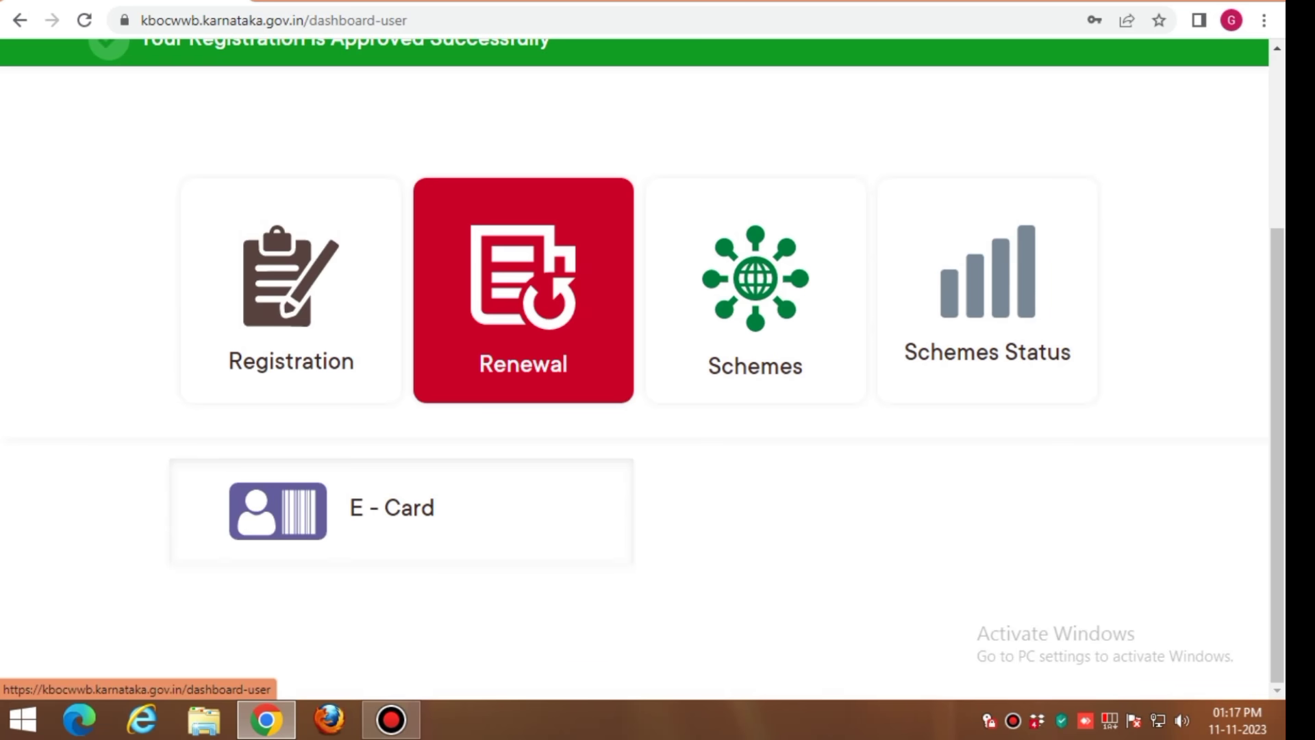
Browse the welfare schemes list, such as Marriage Assistance, Pension and LPG Connection, then return to the user dashboard
{"action": "left_click", "coordinate": [755, 290]}
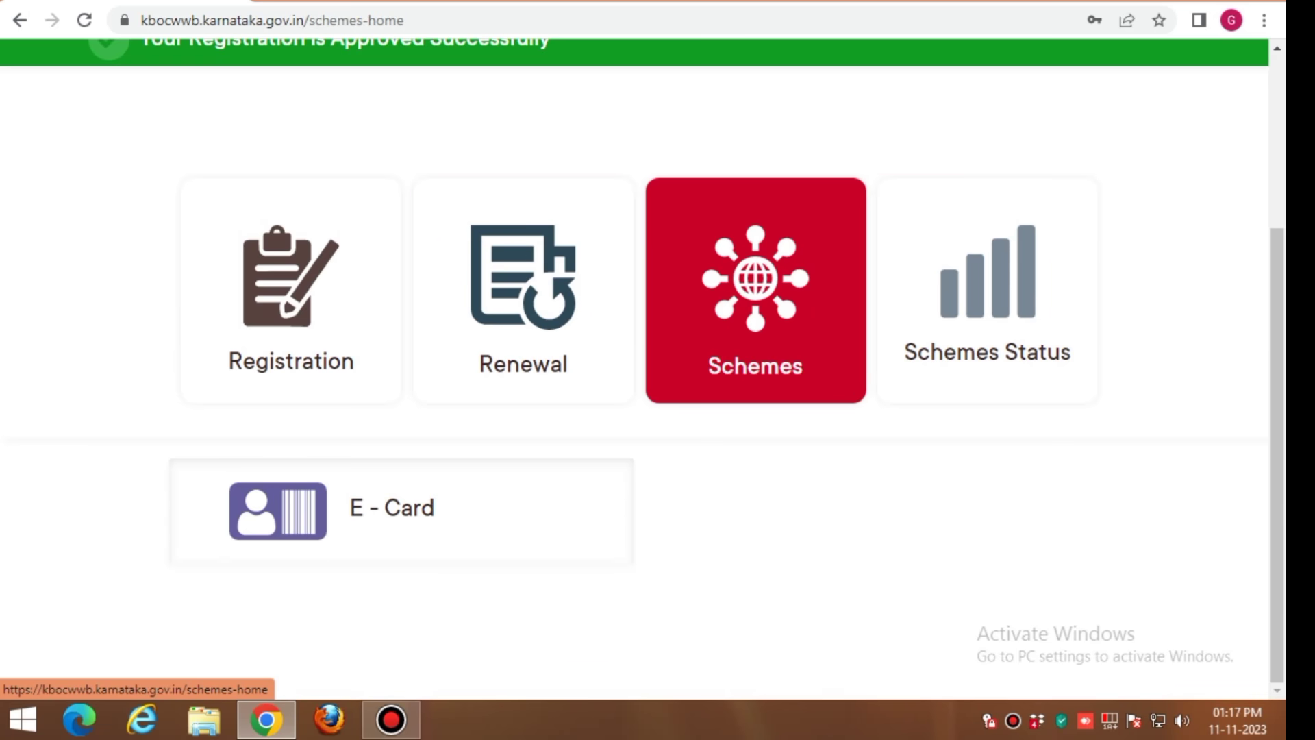
{"action": "scroll", "coordinate": [621, 428], "scroll_direction": "down", "scroll_amount": 10}
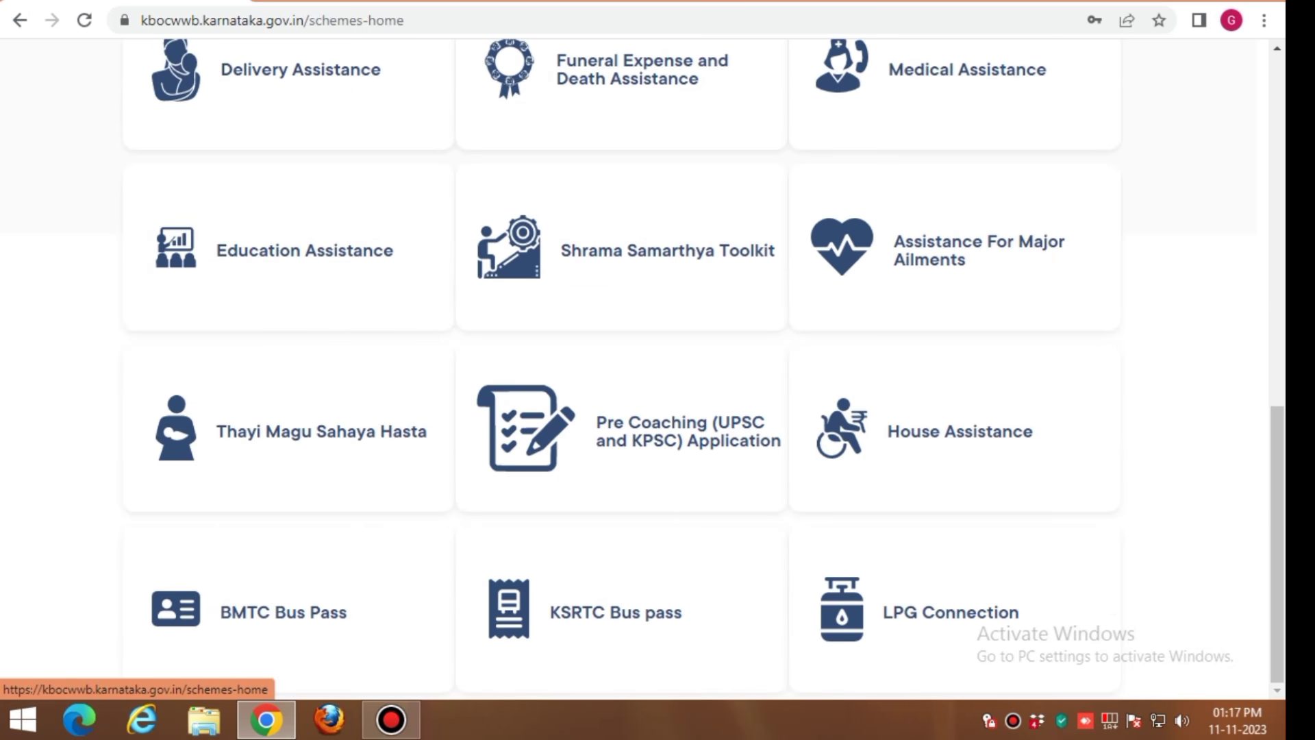
{"action": "scroll", "coordinate": [621, 428], "scroll_direction": "up", "scroll_amount": 10}
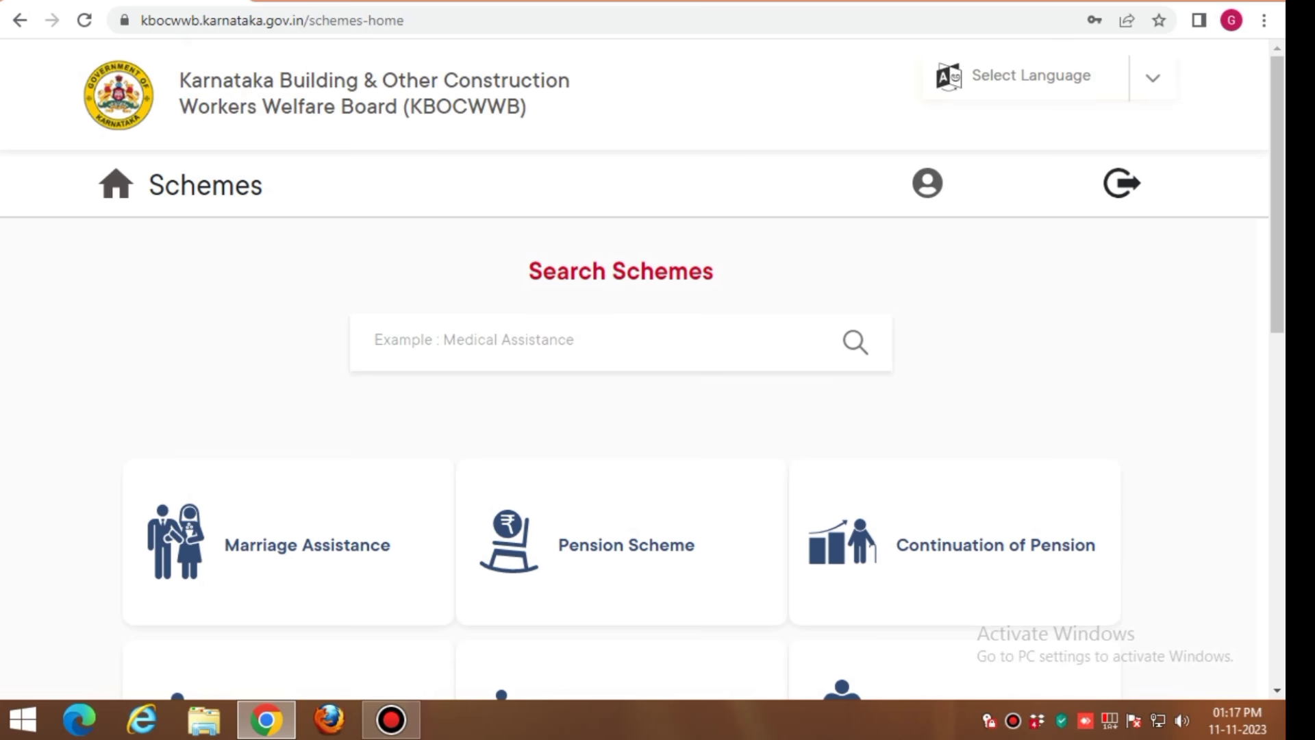
{"action": "left_click", "coordinate": [115, 185]}
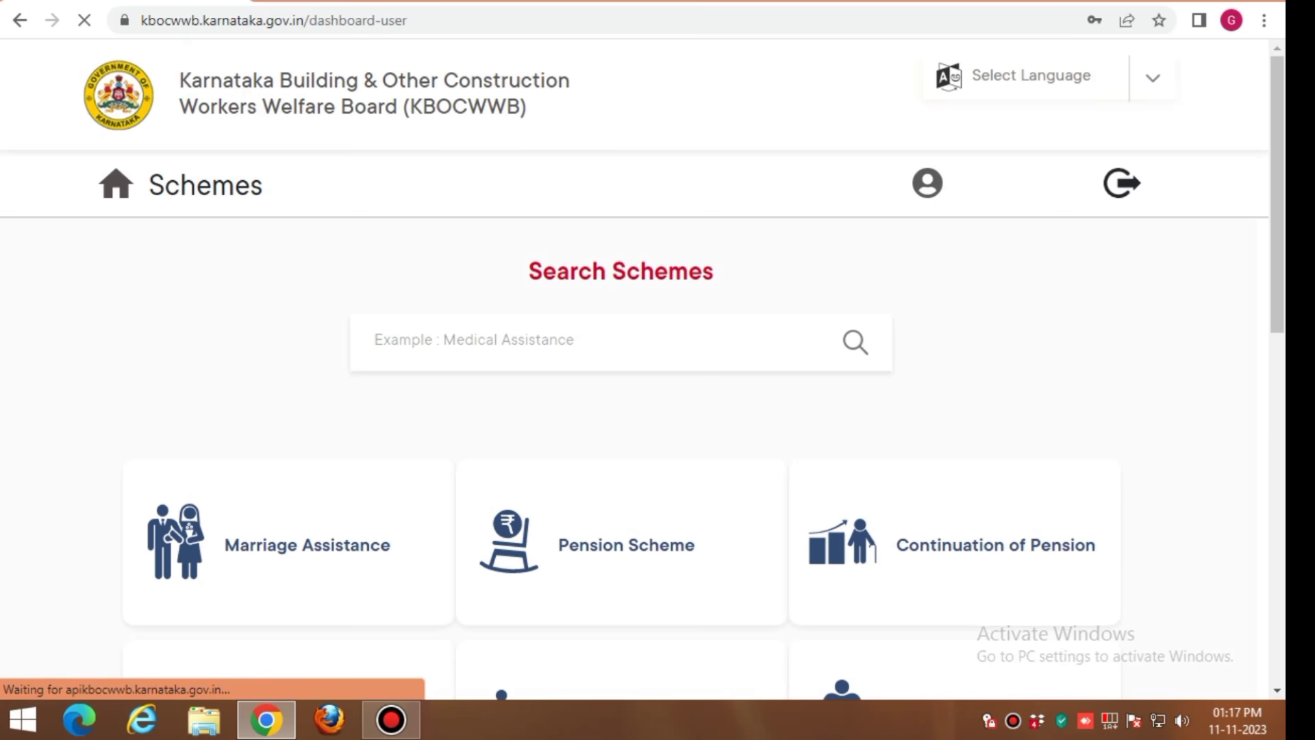
Open the KBOCWWB board's page and go to its Register as Construction Worker / Login page
{"action": "scroll", "coordinate": [524, 340], "scroll_direction": "down", "scroll_amount": 2}
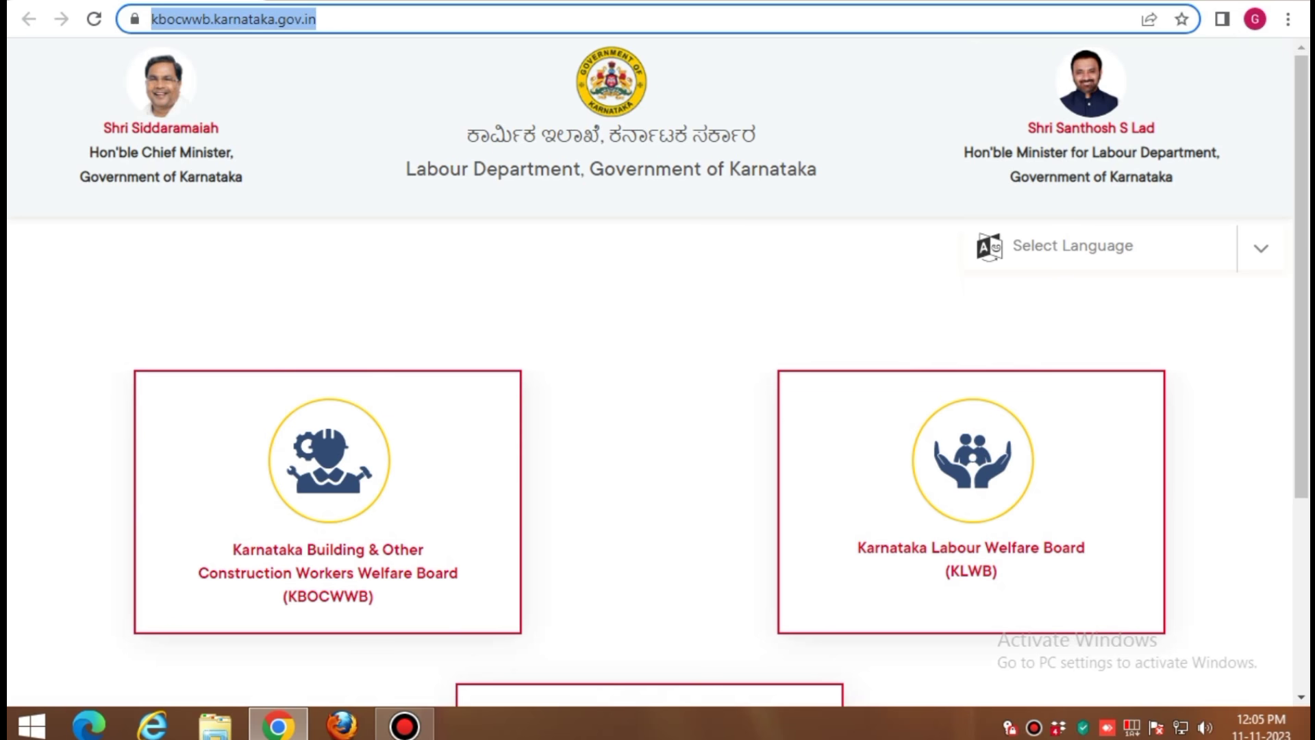
{"action": "scroll", "coordinate": [650, 411], "scroll_direction": "down", "scroll_amount": 4}
{"action": "scroll", "coordinate": [650, 411], "scroll_direction": "up", "scroll_amount": 4}
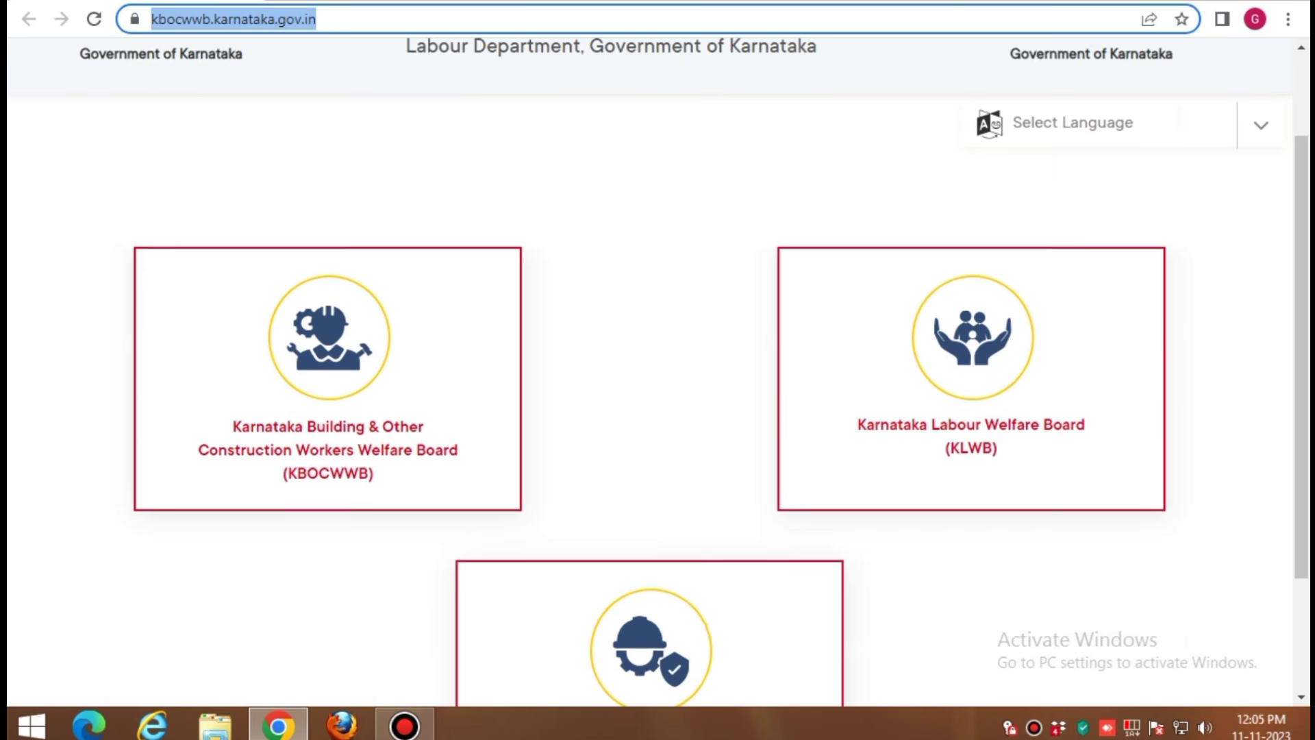
{"action": "scroll", "coordinate": [651, 411], "scroll_direction": "down", "scroll_amount": 4}
{"action": "scroll", "coordinate": [651, 411], "scroll_direction": "up", "scroll_amount": 4}
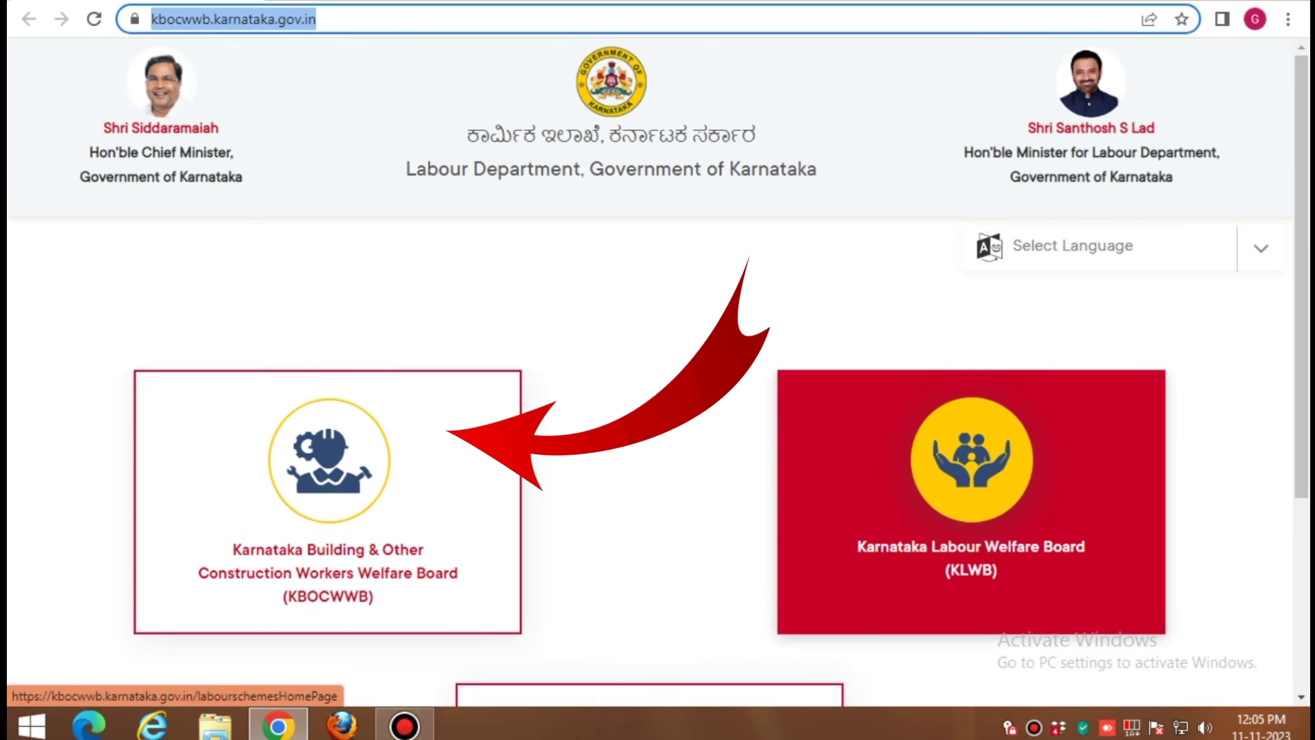
{"action": "scroll", "coordinate": [651, 411], "scroll_direction": "down", "scroll_amount": 3}
{"action": "scroll", "coordinate": [650, 411], "scroll_direction": "down", "scroll_amount": 1}
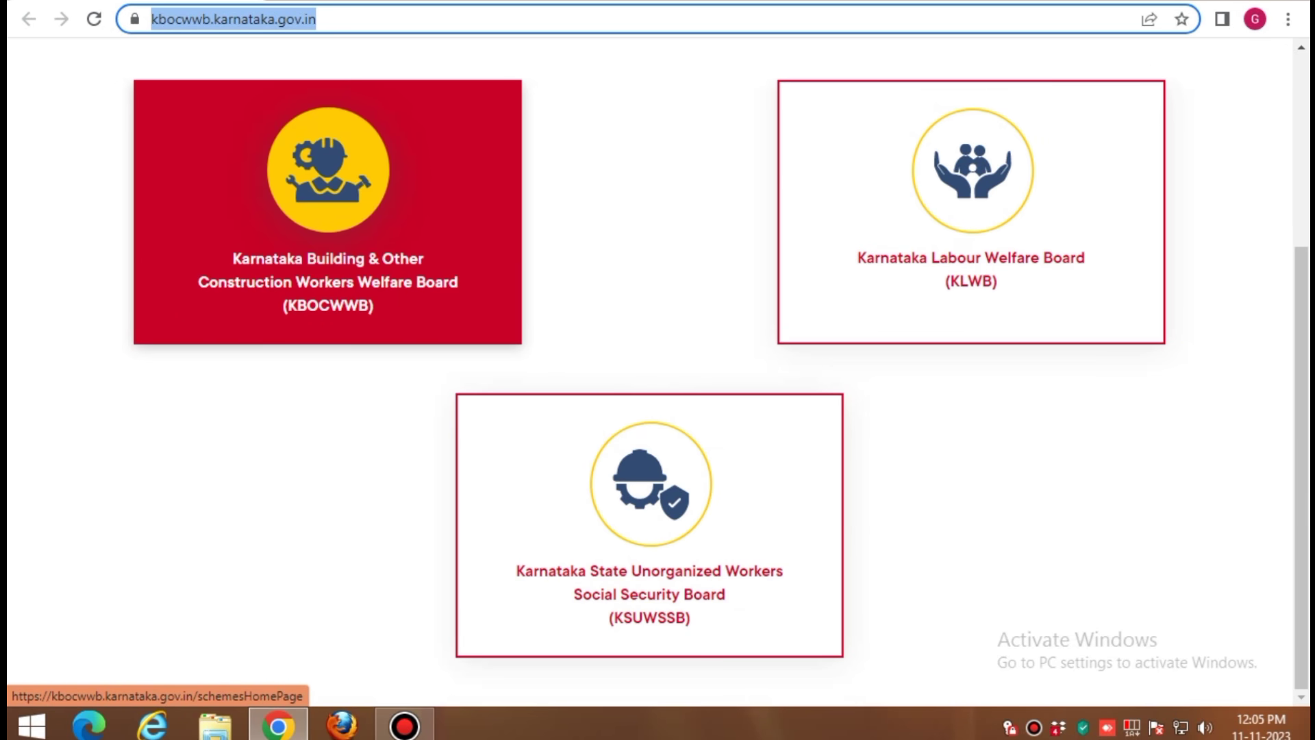
{"action": "left_click", "coordinate": [328, 213]}
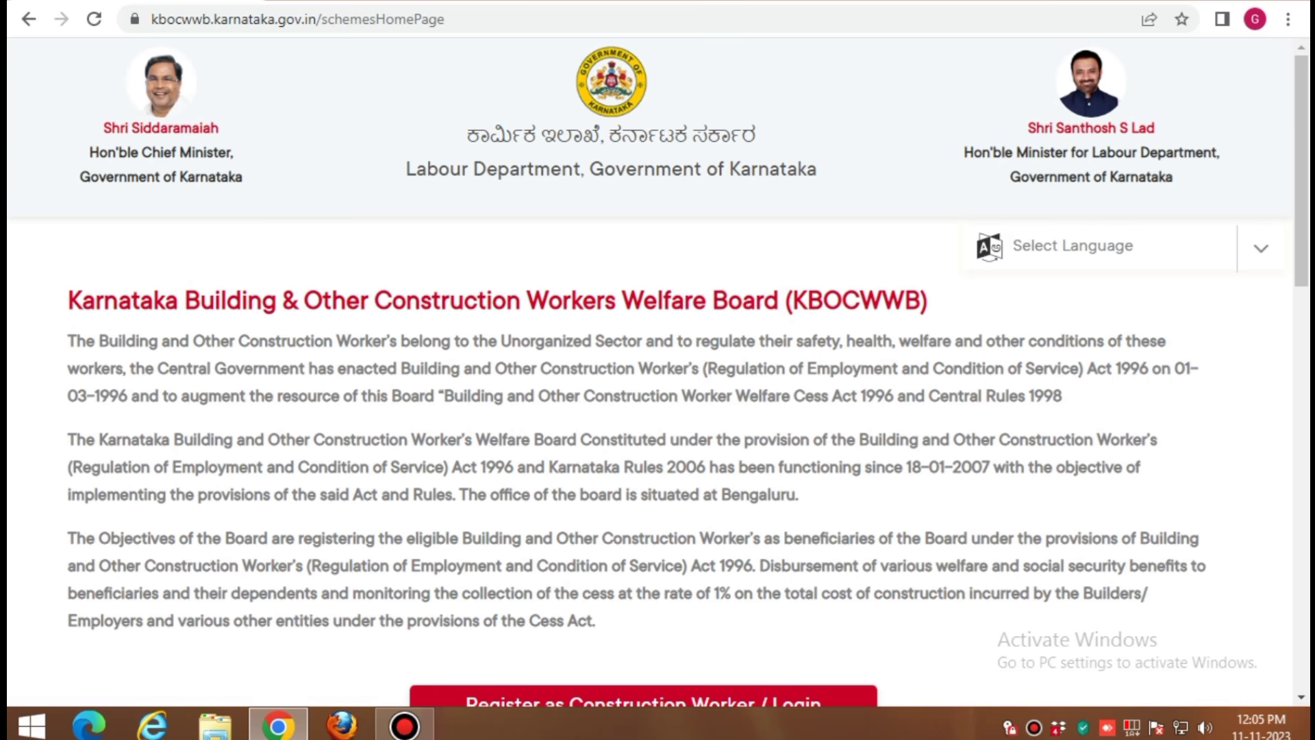
{"action": "scroll", "coordinate": [658, 372], "scroll_direction": "down", "scroll_amount": 6}
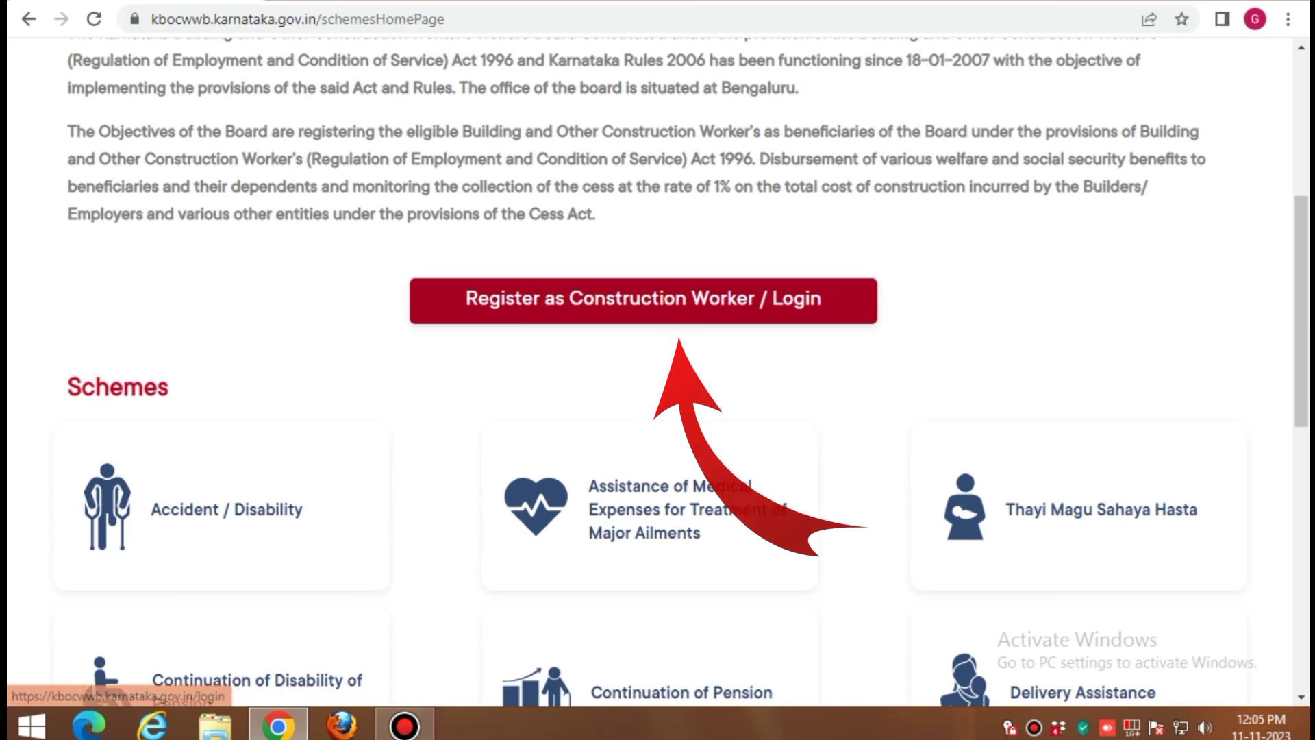
{"action": "left_click", "coordinate": [643, 301]}
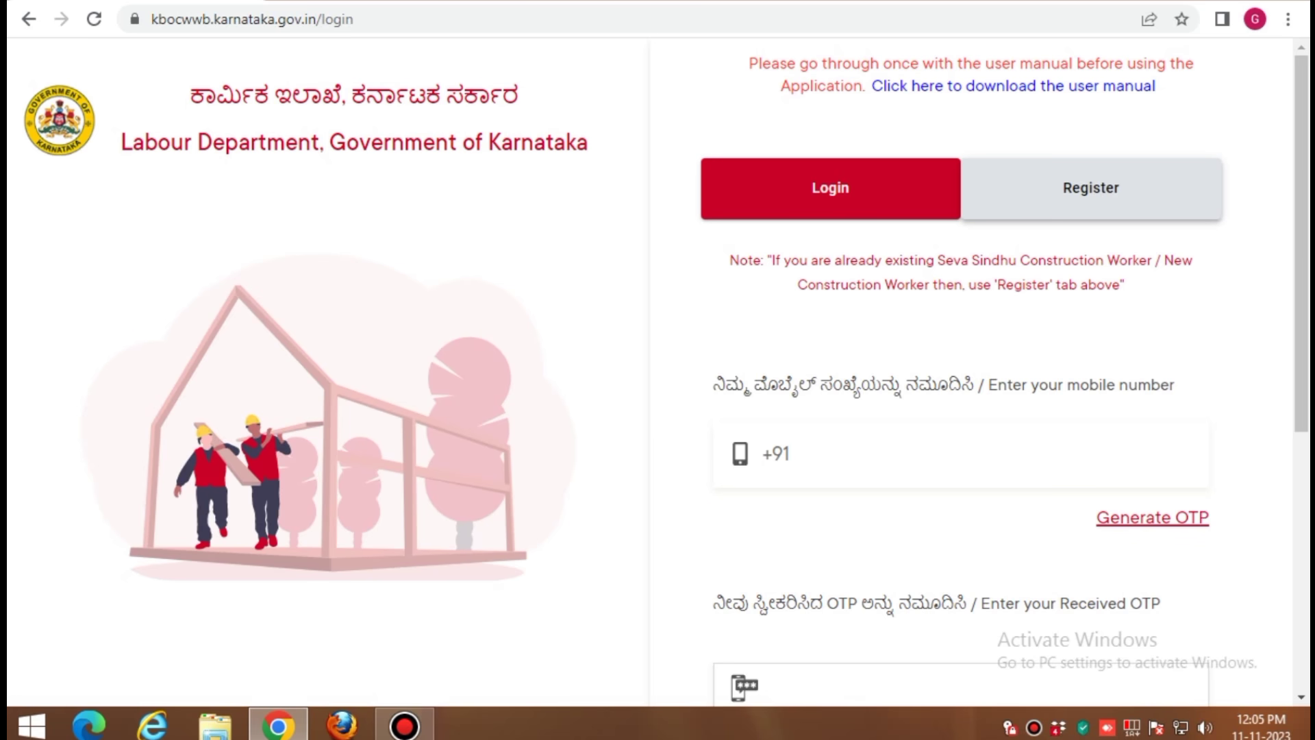
Switch to the Register tab for an existing Seva Sindhu construction worker
{"action": "left_click", "coordinate": [1074, 197]}
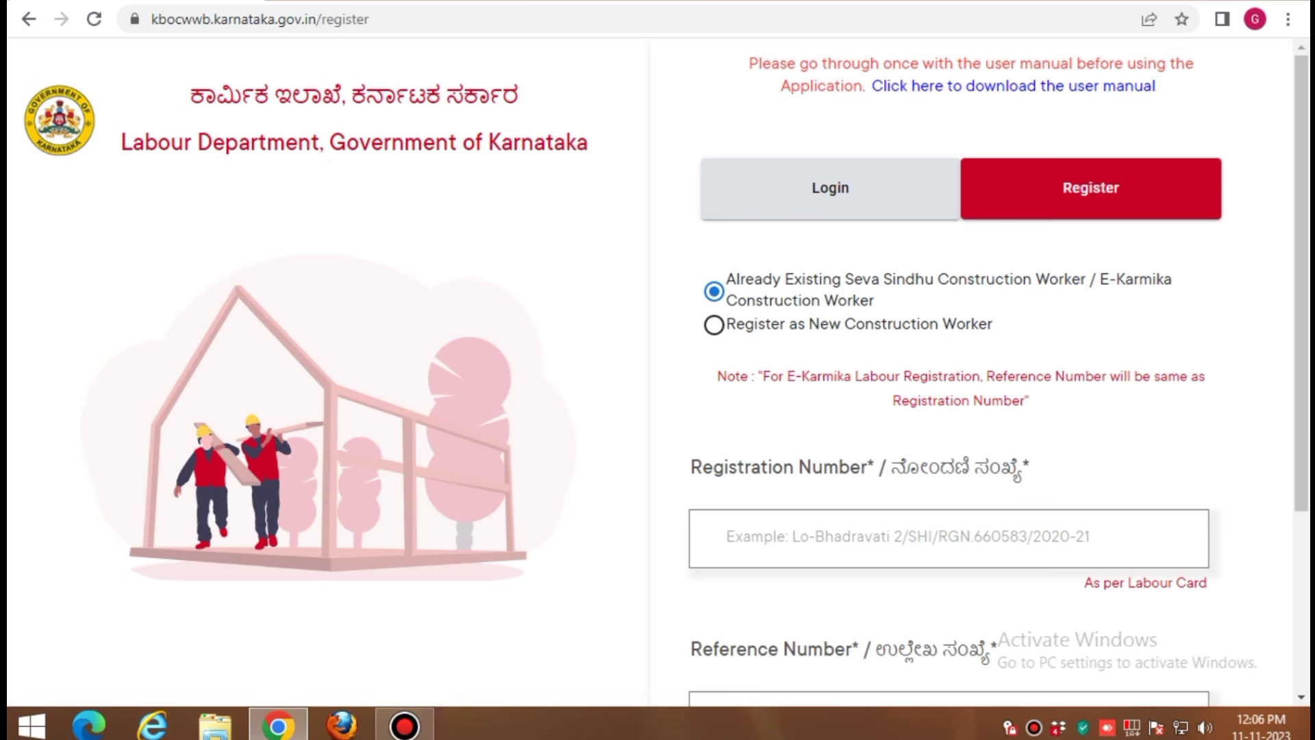
{"action": "scroll", "coordinate": [658, 370], "scroll_direction": "down", "scroll_amount": 1}
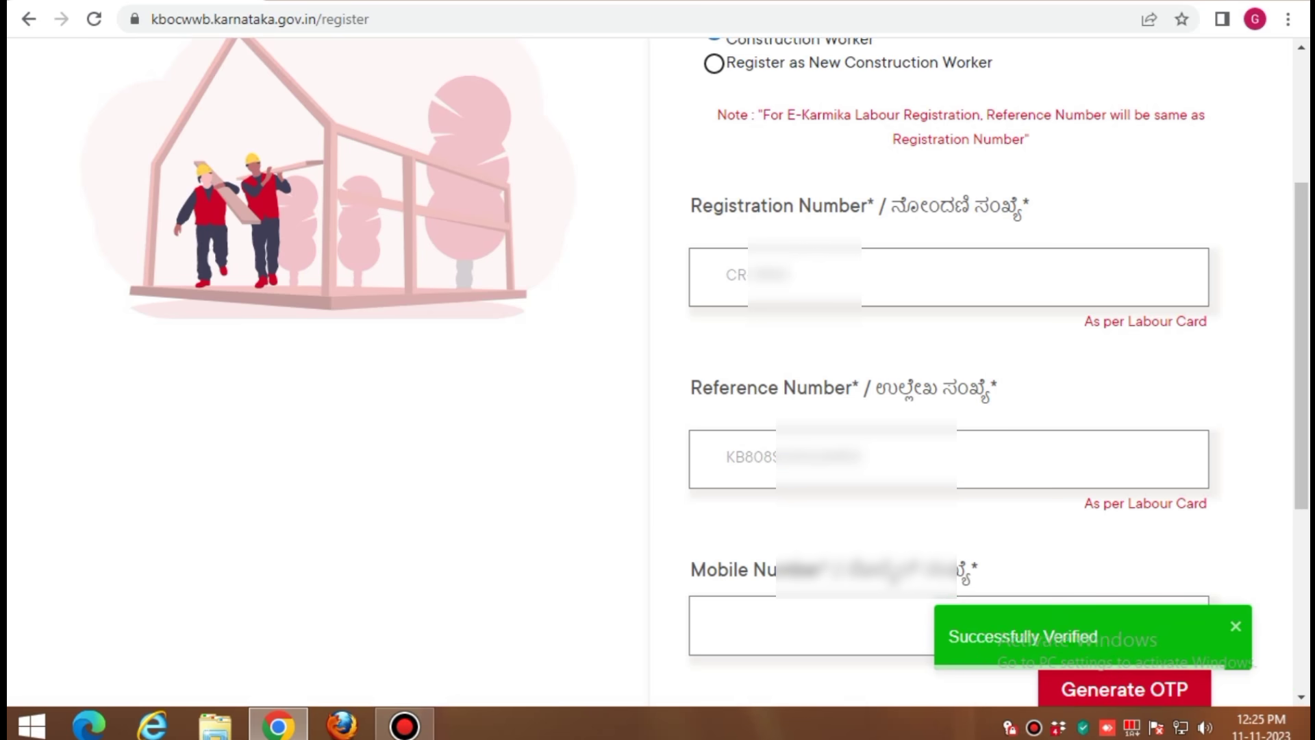
Enter the worker's mobile number and the received OTP on the registration form
{"action": "scroll", "coordinate": [650, 372], "scroll_direction": "down", "scroll_amount": 1}
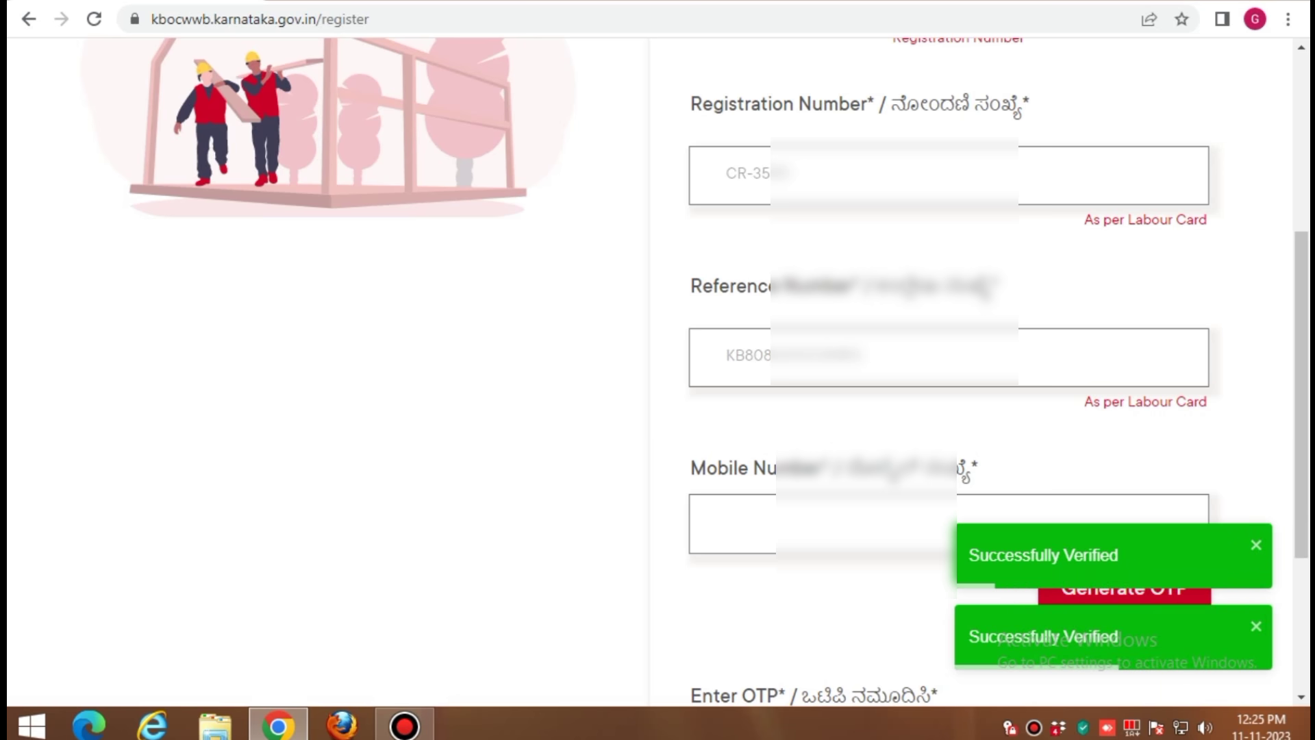
{"action": "left_click", "coordinate": [728, 524]}
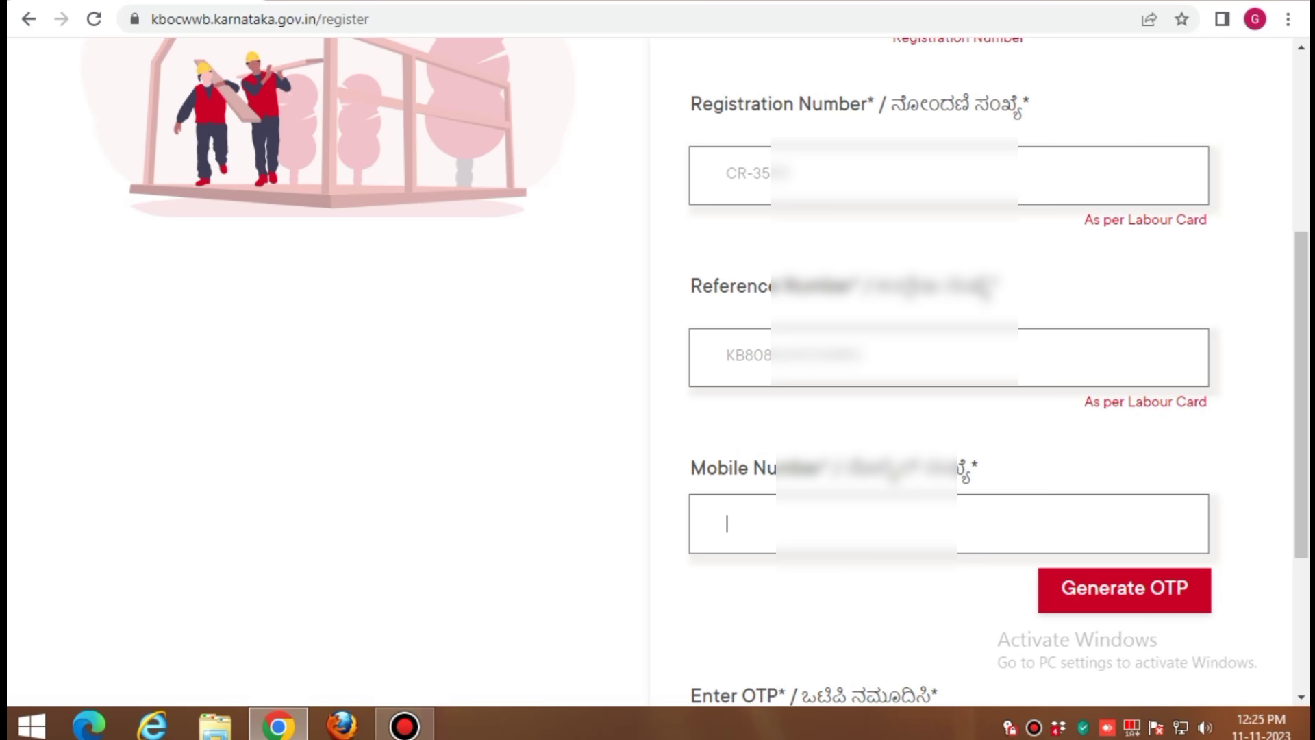
{"action": "type", "text": "96"}
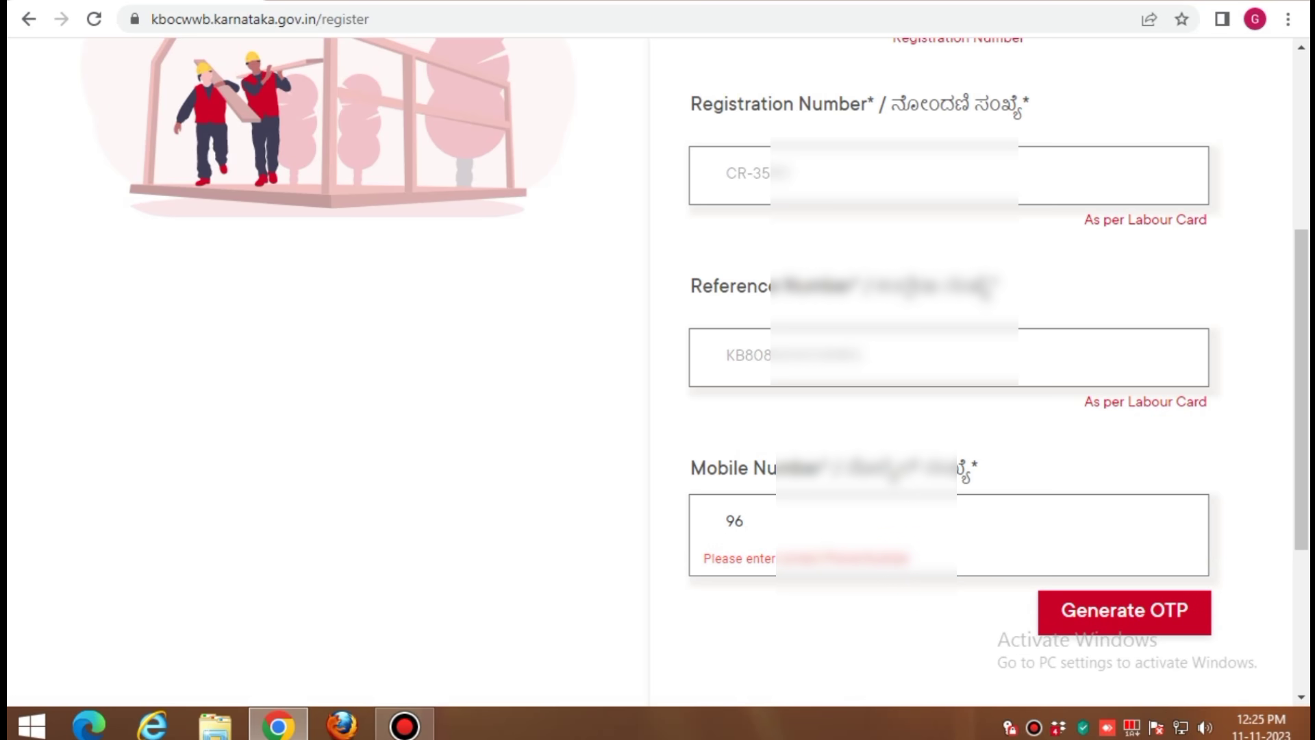
{"action": "type", "text": "20"}
{"action": "type", "text": "20"}
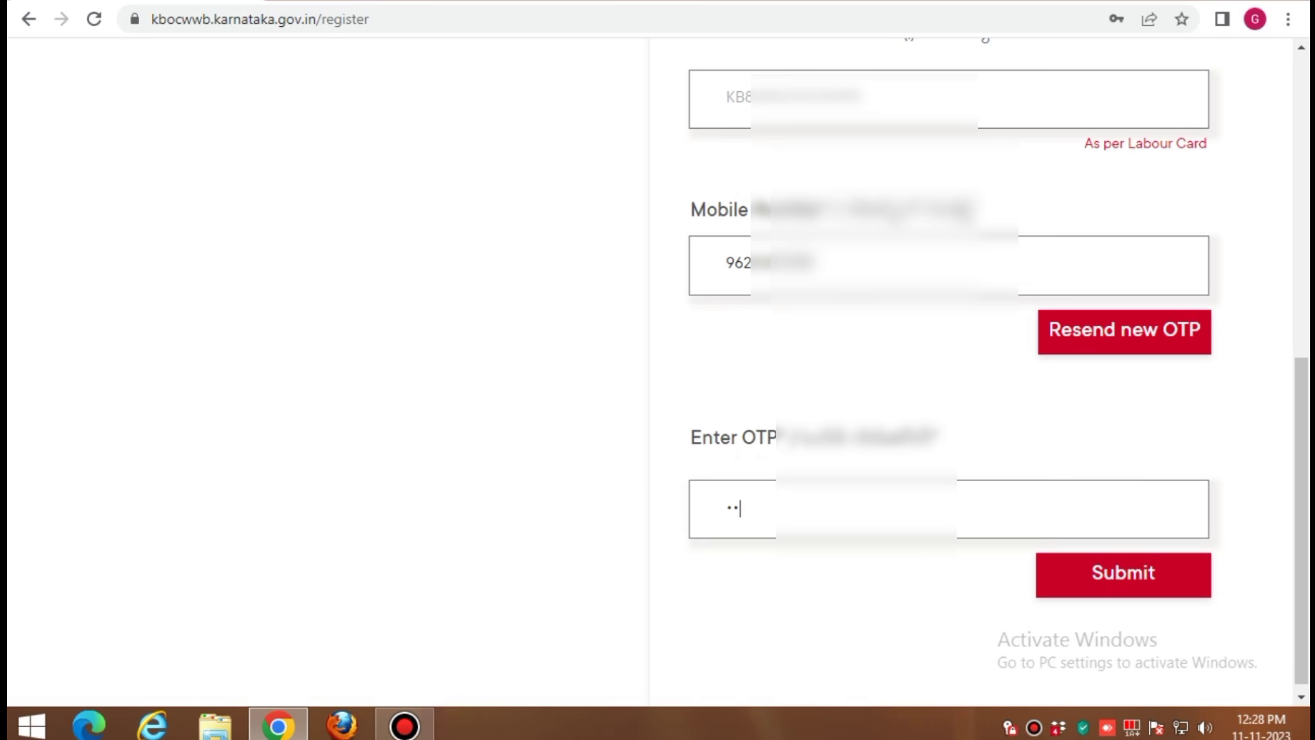
{"action": "type", "text": "•••"}
{"action": "type", "text": "•"}
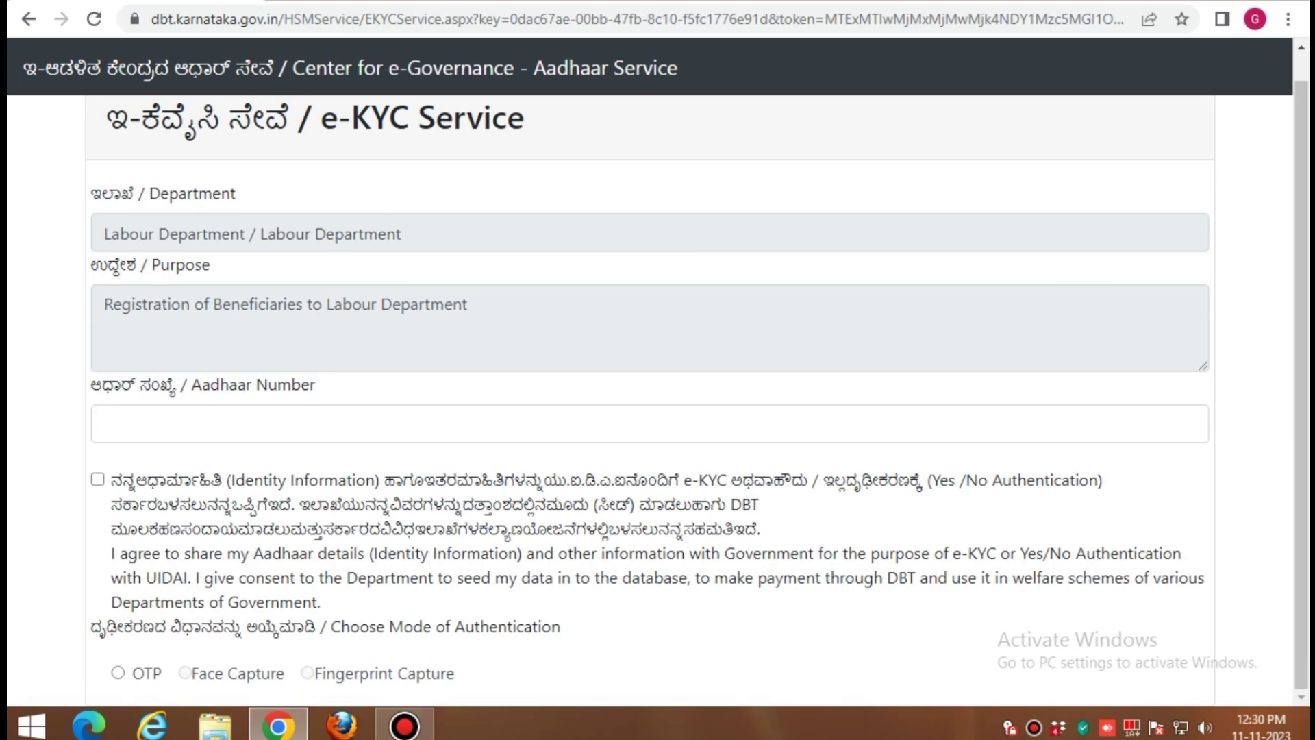
Enter the worker's Aadhaar number, give e-KYC consent and choose OTP authentication
{"action": "left_click", "coordinate": [252, 423]}
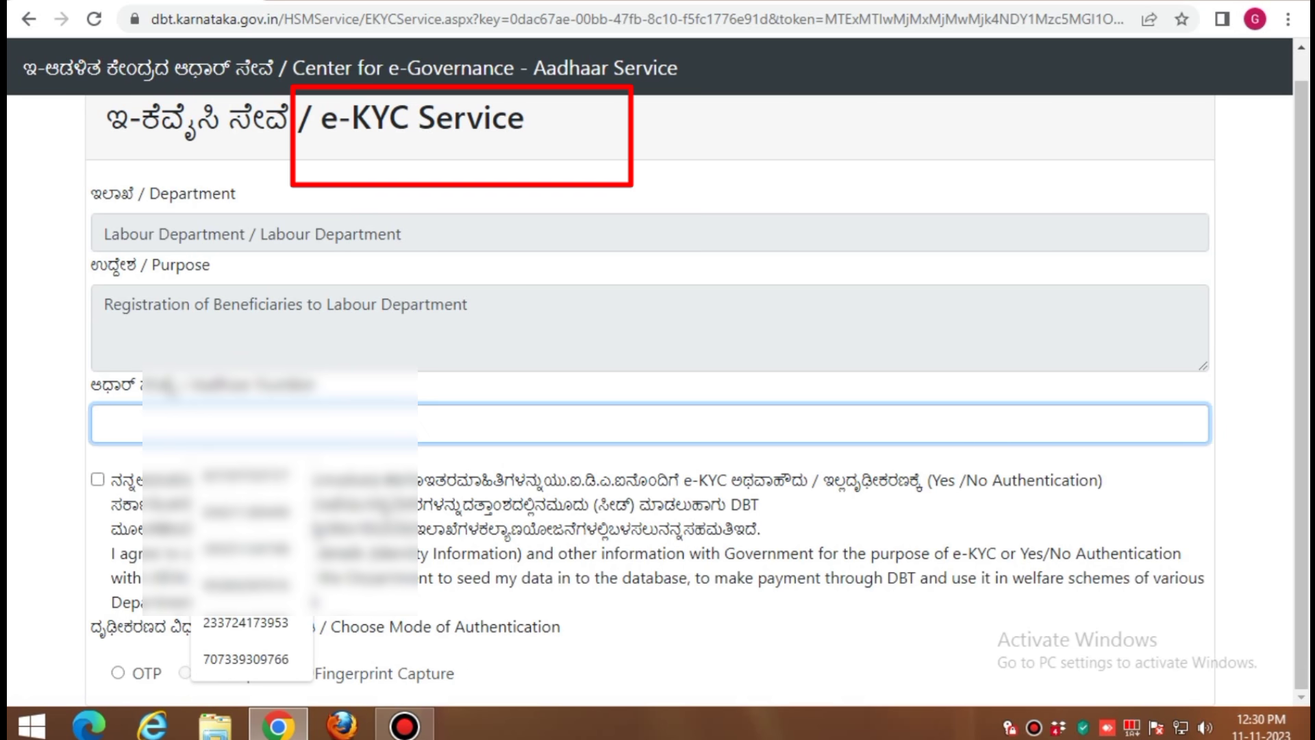
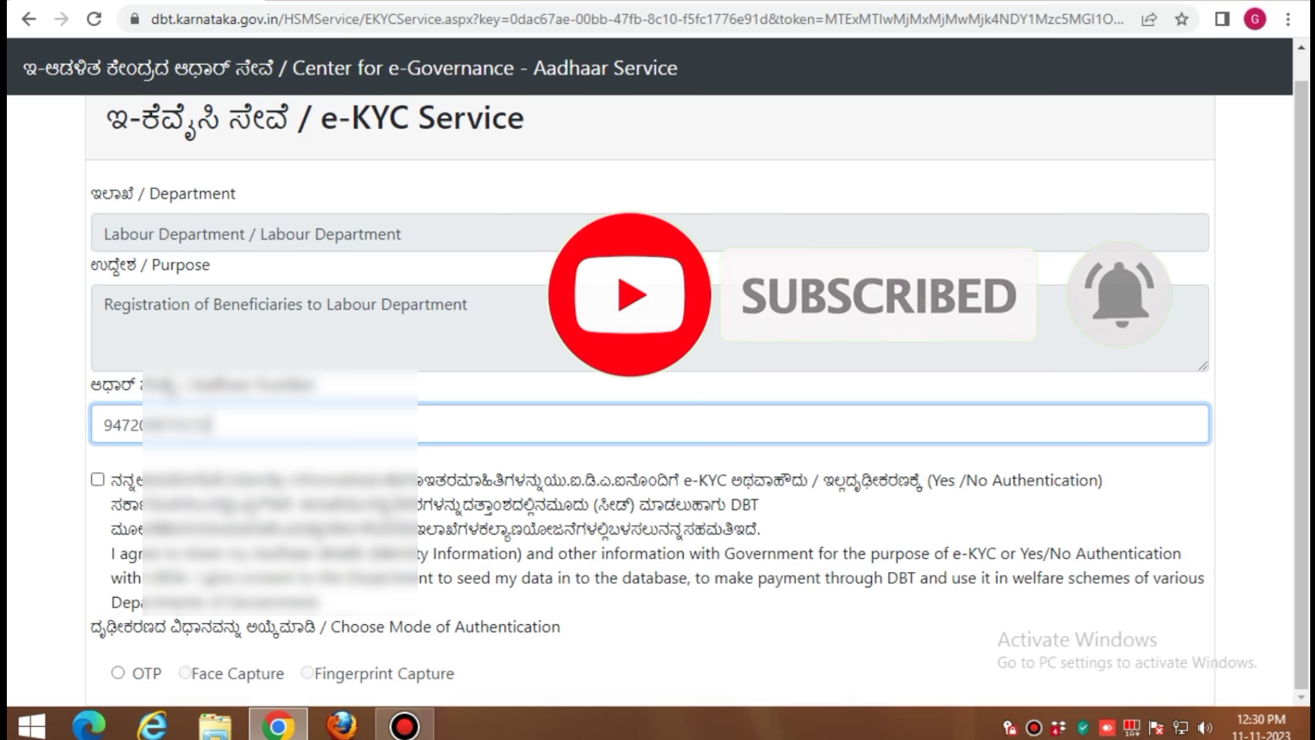
{"action": "left_click", "coordinate": [98, 480]}
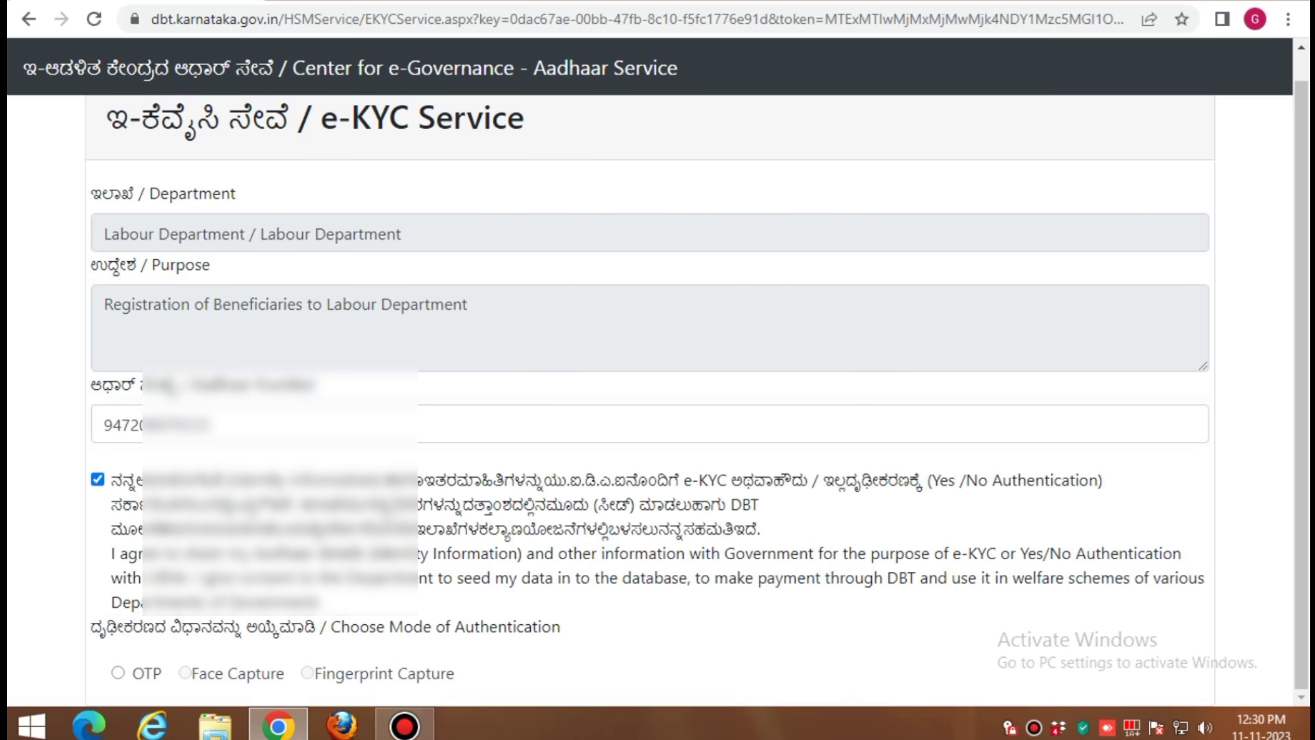
{"action": "left_click", "coordinate": [118, 672]}
{"action": "scroll", "coordinate": [649, 411], "scroll_direction": "down", "scroll_amount": 2}
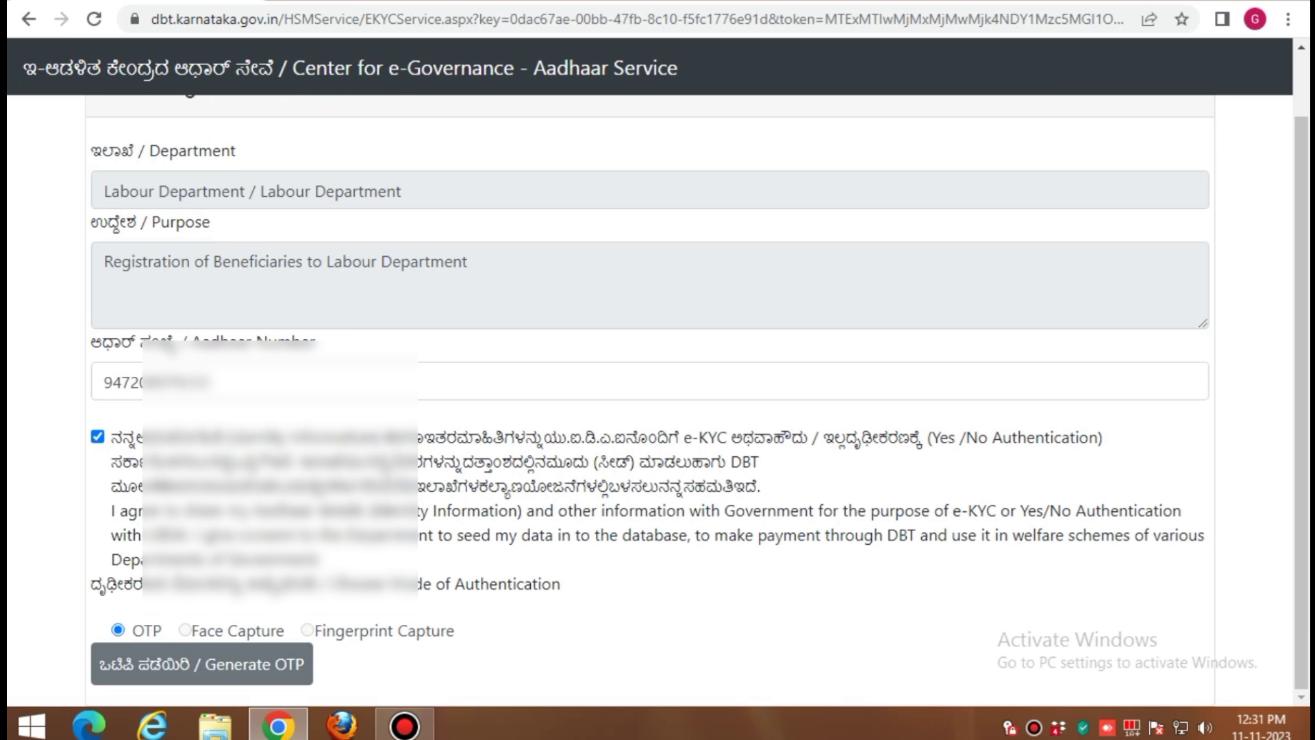
{"action": "scroll", "coordinate": [650, 391], "scroll_direction": "up", "scroll_amount": 1}
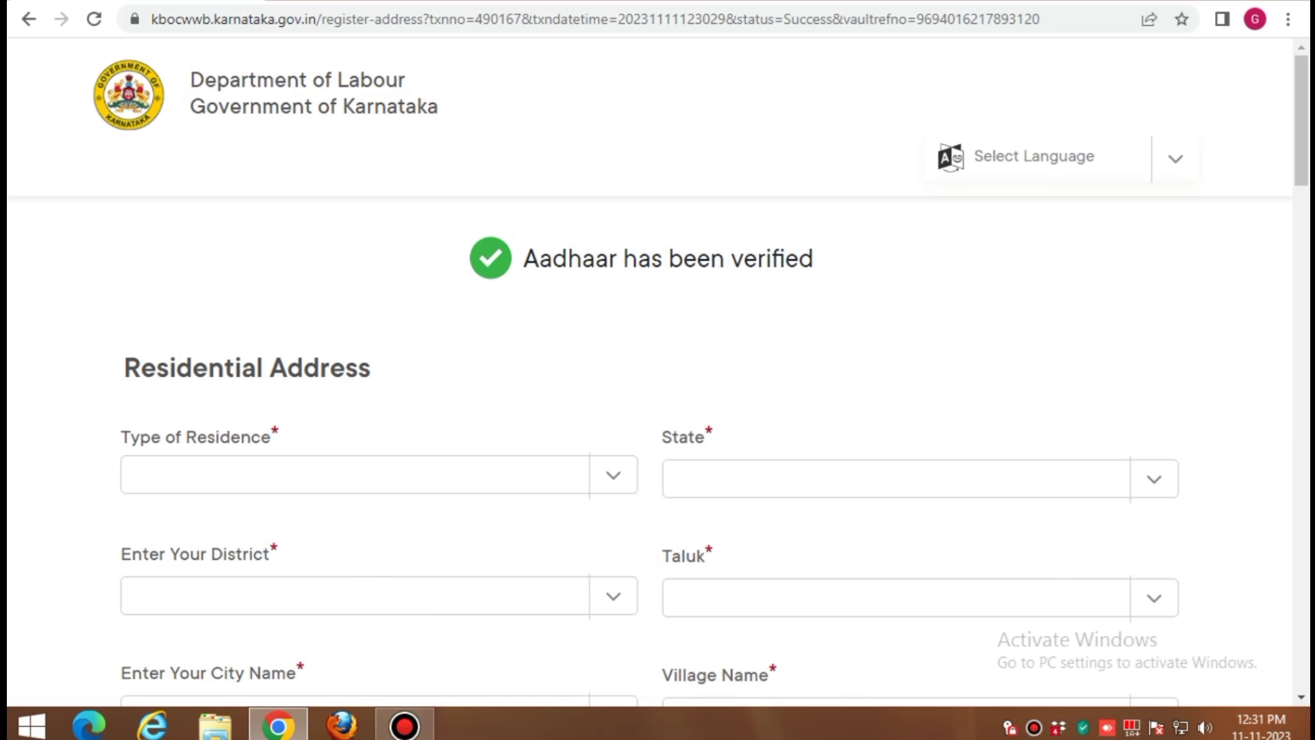
Set the residence type to Rental, state Karnataka and district DAVANAGERE
{"action": "scroll", "coordinate": [650, 370], "scroll_direction": "down", "scroll_amount": 20}
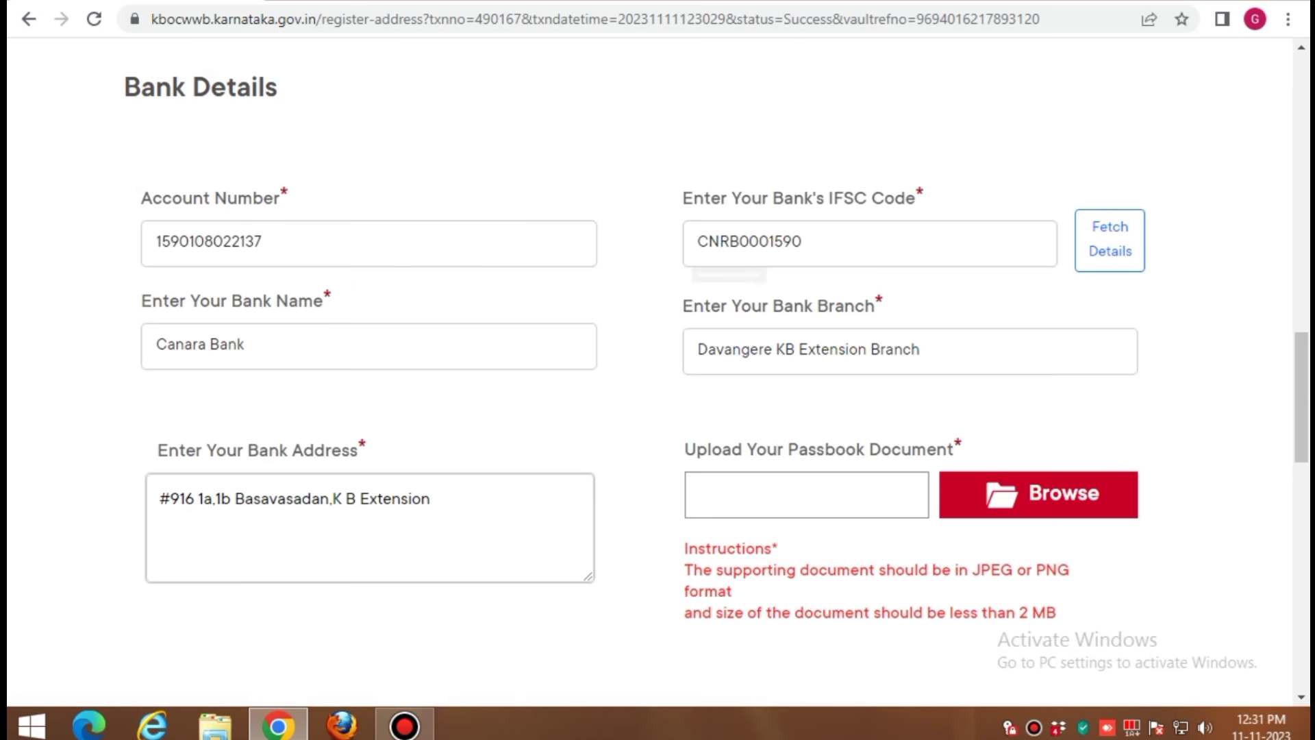
{"action": "scroll", "coordinate": [658, 369], "scroll_direction": "down", "scroll_amount": 13}
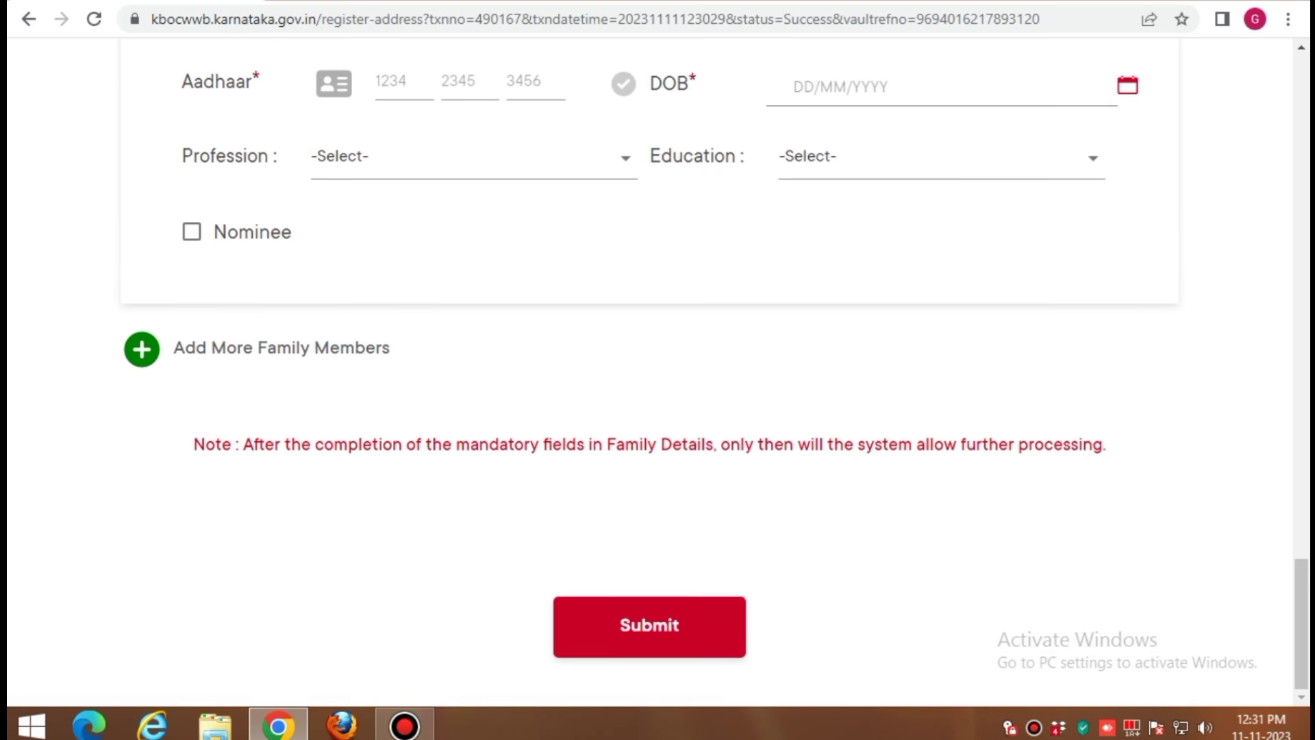
{"action": "scroll", "coordinate": [657, 370], "scroll_direction": "up", "scroll_amount": 9}
{"action": "scroll", "coordinate": [657, 369], "scroll_direction": "up", "scroll_amount": 20}
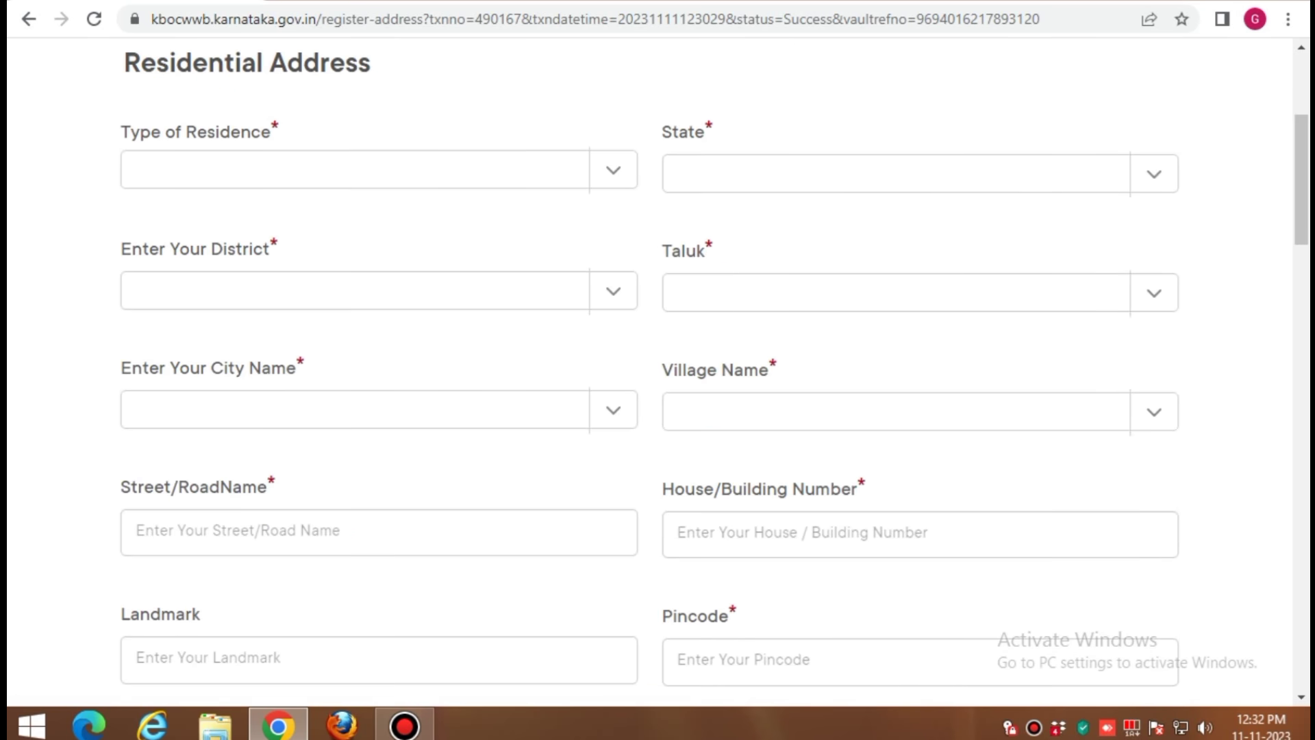
{"action": "left_click", "coordinate": [613, 170]}
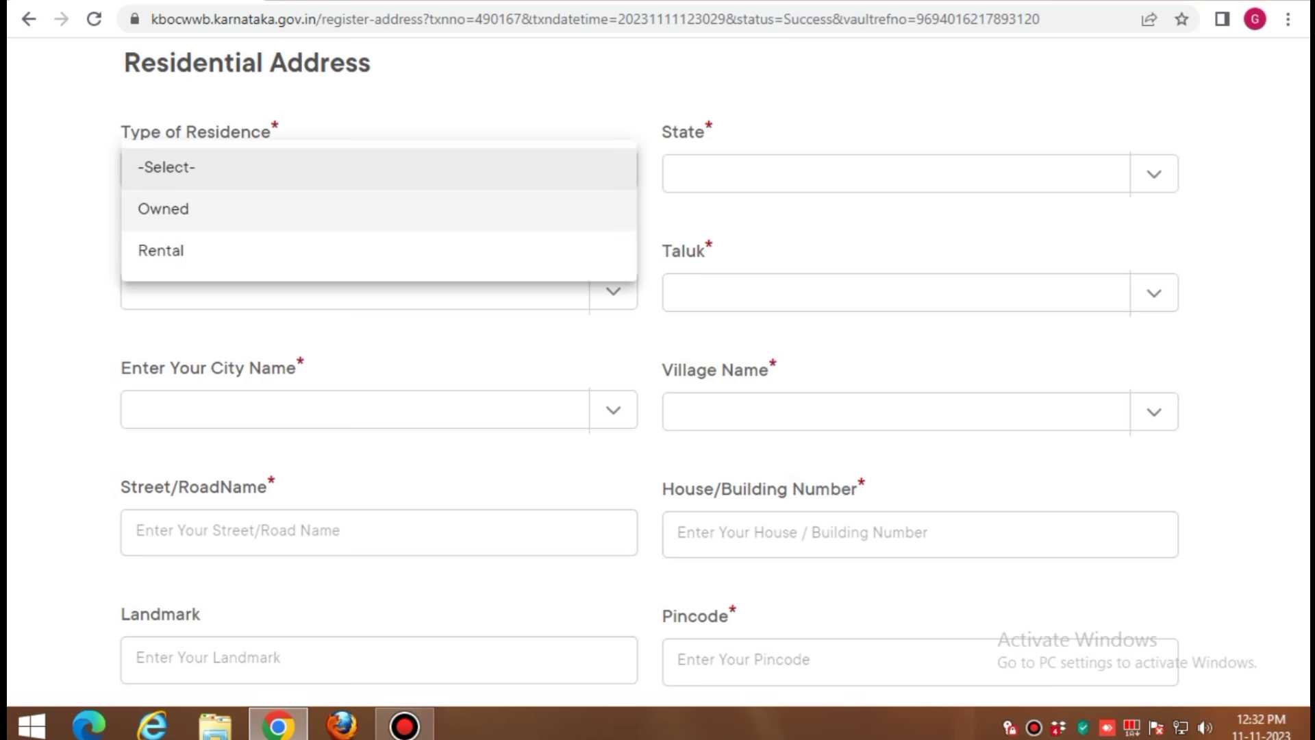
{"action": "left_click", "coordinate": [199, 252]}
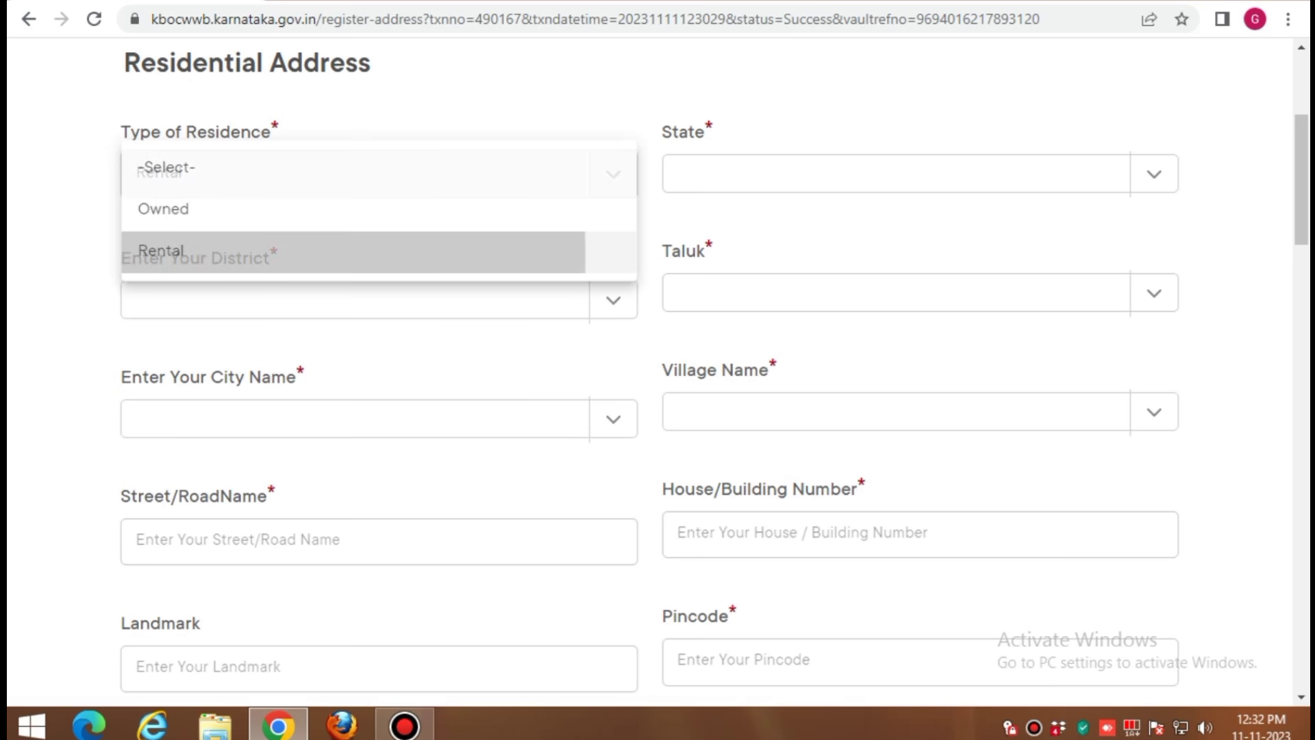
{"action": "left_click", "coordinate": [891, 173]}
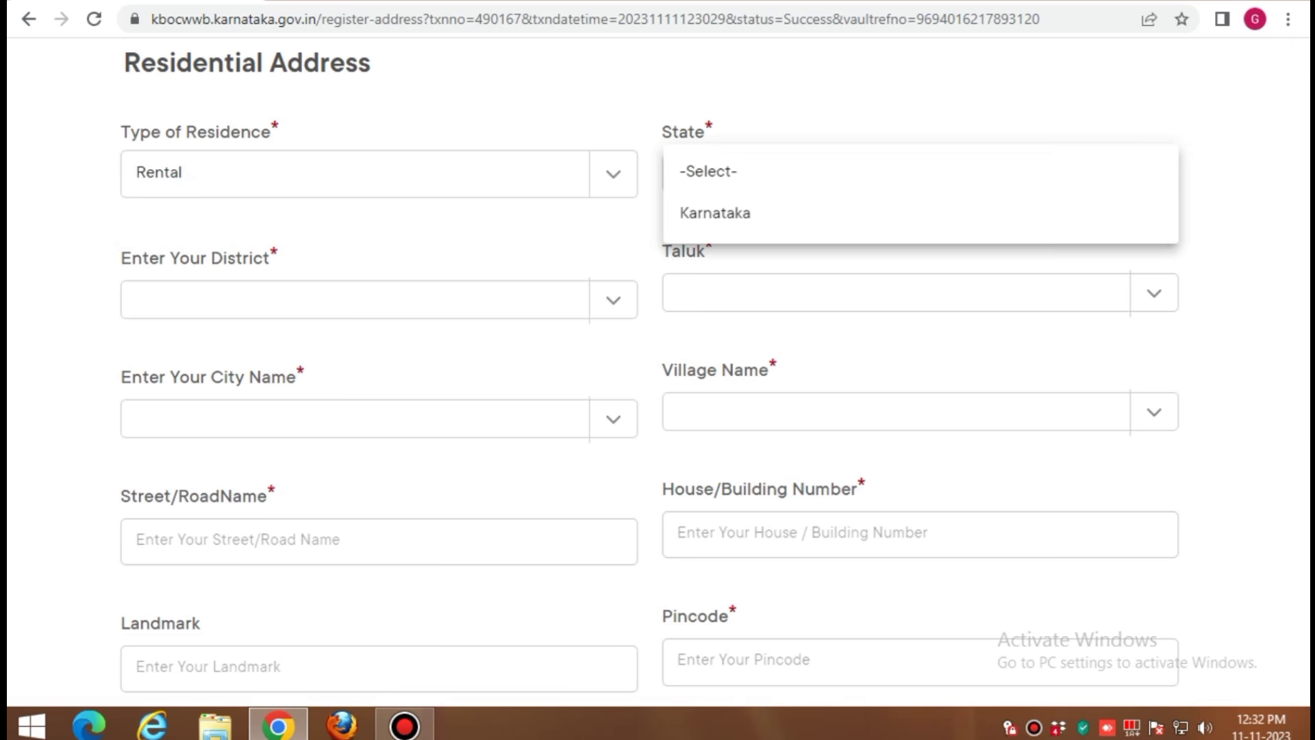
{"action": "left_click", "coordinate": [706, 213]}
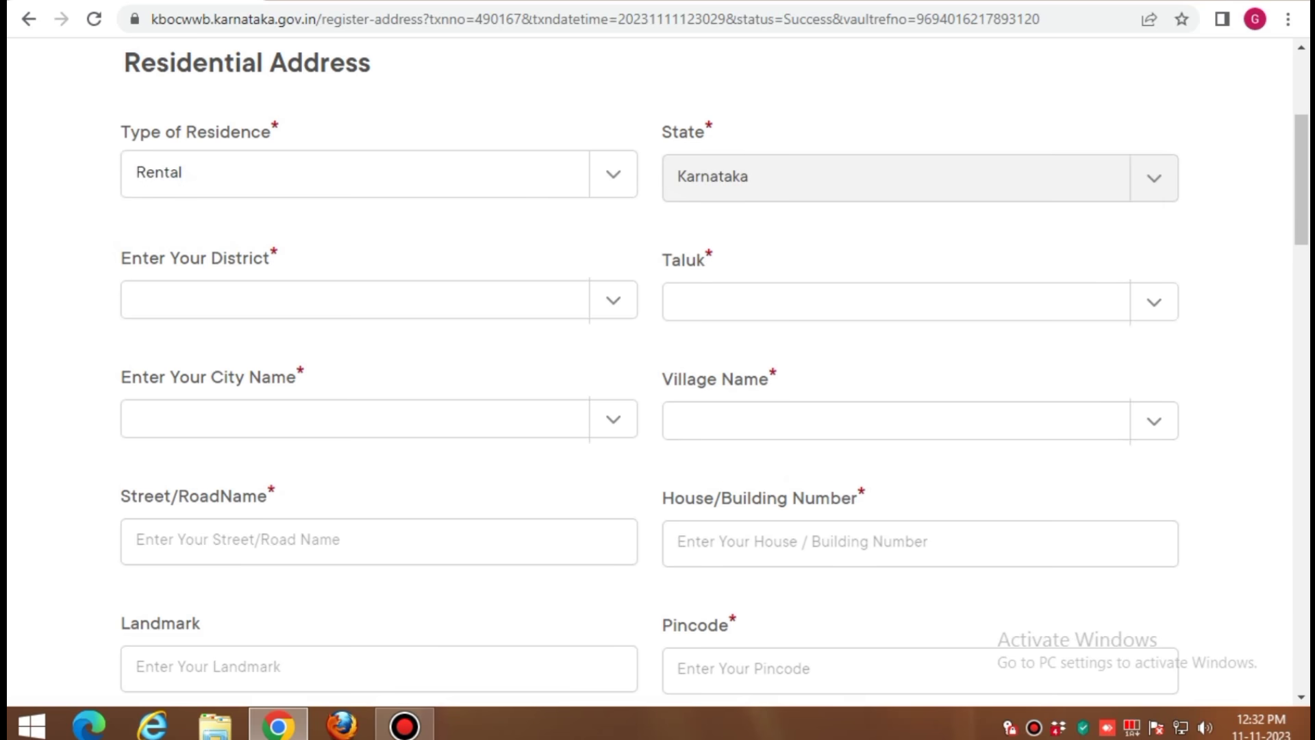
{"action": "left_click", "coordinate": [356, 300]}
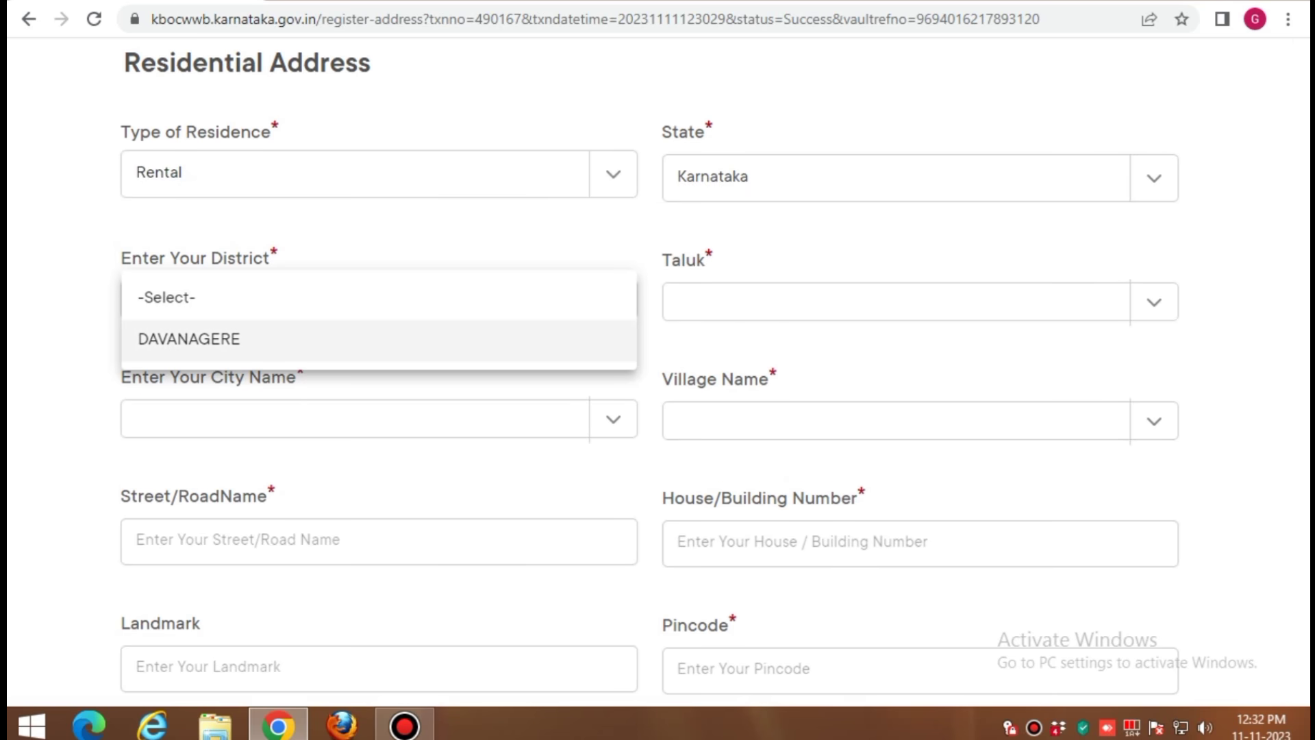
{"action": "left_click", "coordinate": [246, 340]}
Set taluk DAVANAGERE, city DAVANAGERE CMC and village Davanagere CMC (Part 3)
{"action": "left_click", "coordinate": [890, 301]}
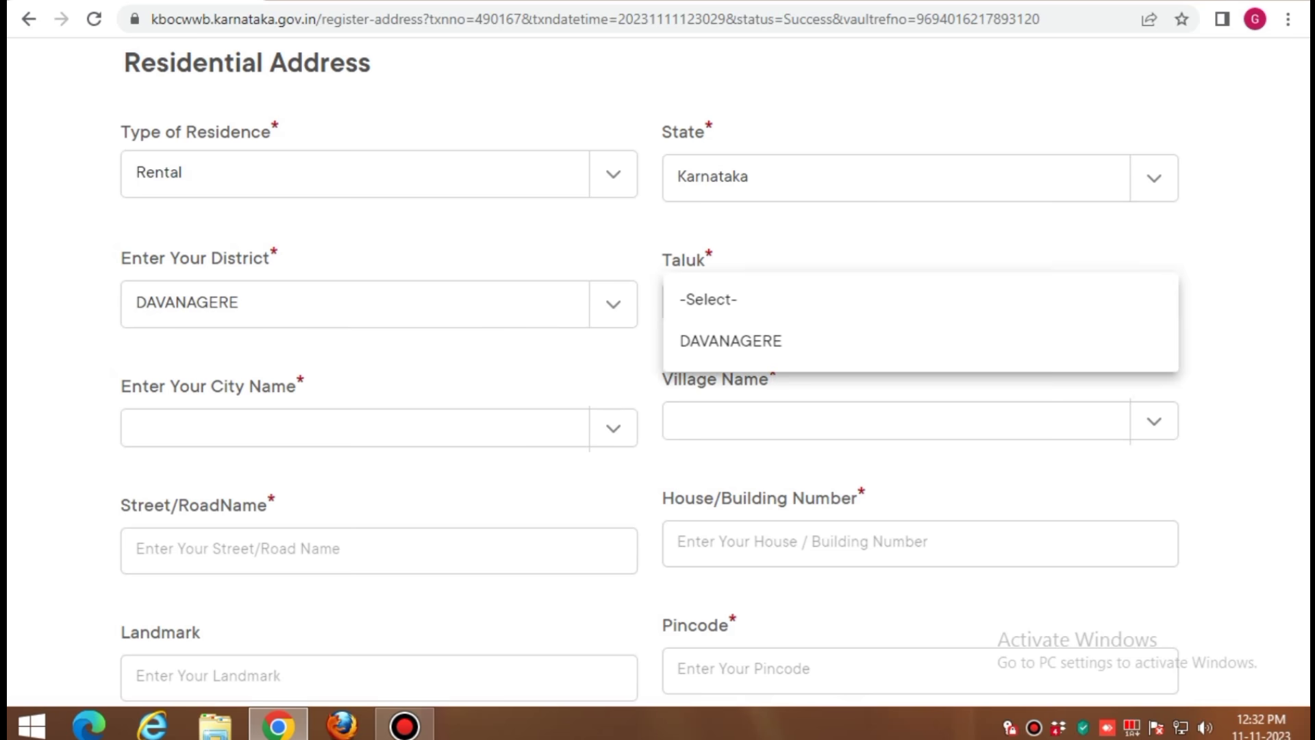
{"action": "left_click", "coordinate": [822, 339]}
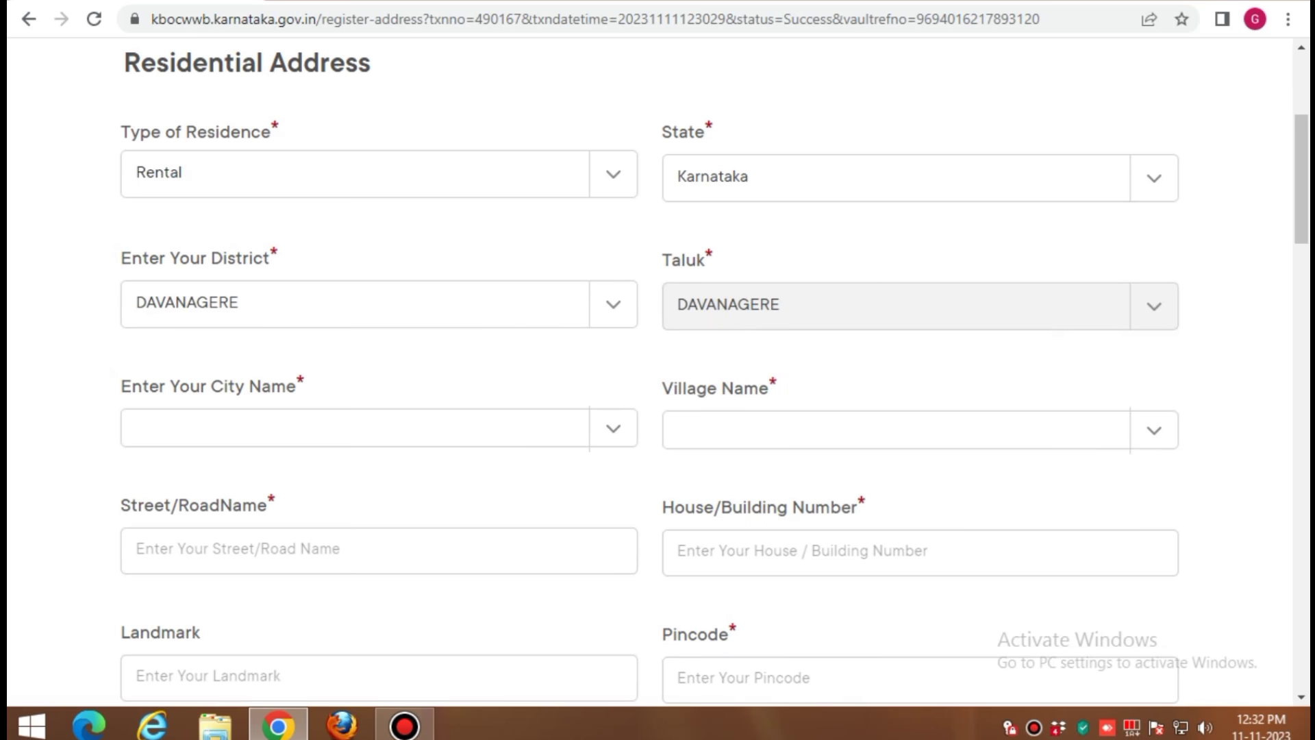
{"action": "left_click", "coordinate": [378, 428]}
{"action": "left_click", "coordinate": [528, 427]}
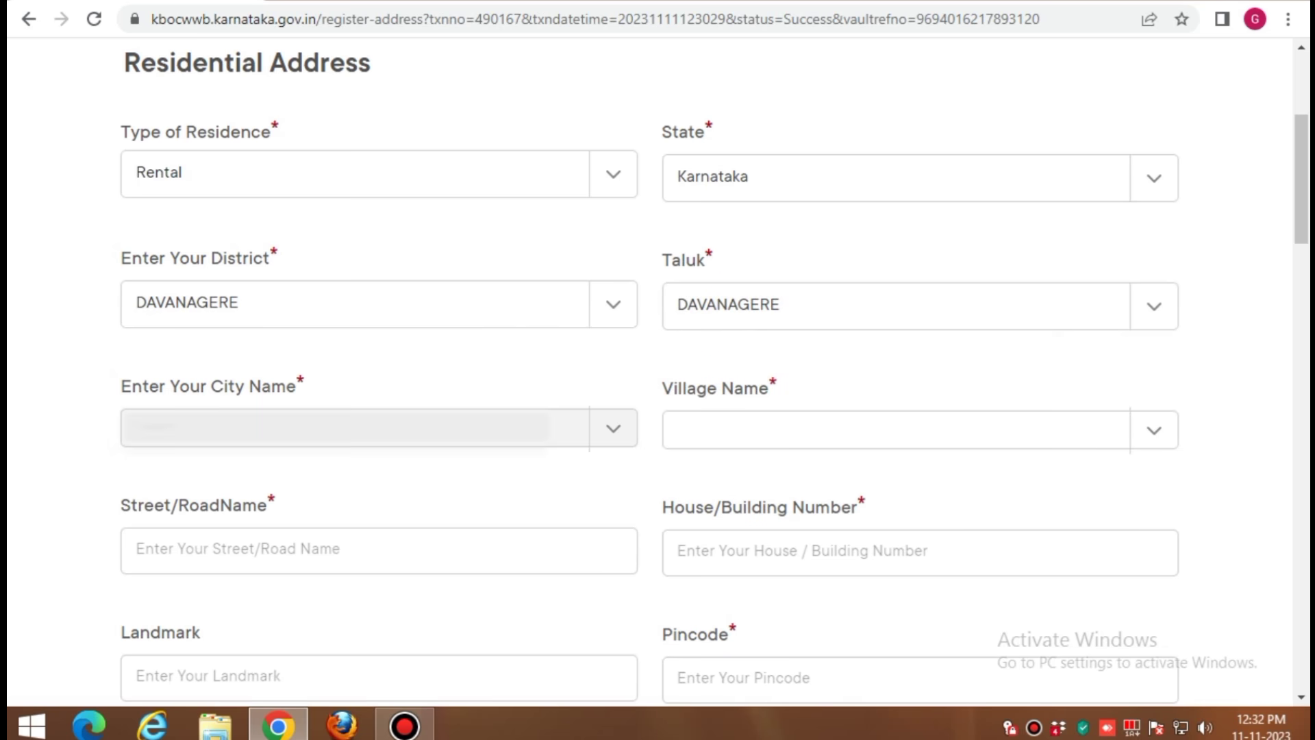
{"action": "left_click", "coordinate": [438, 428]}
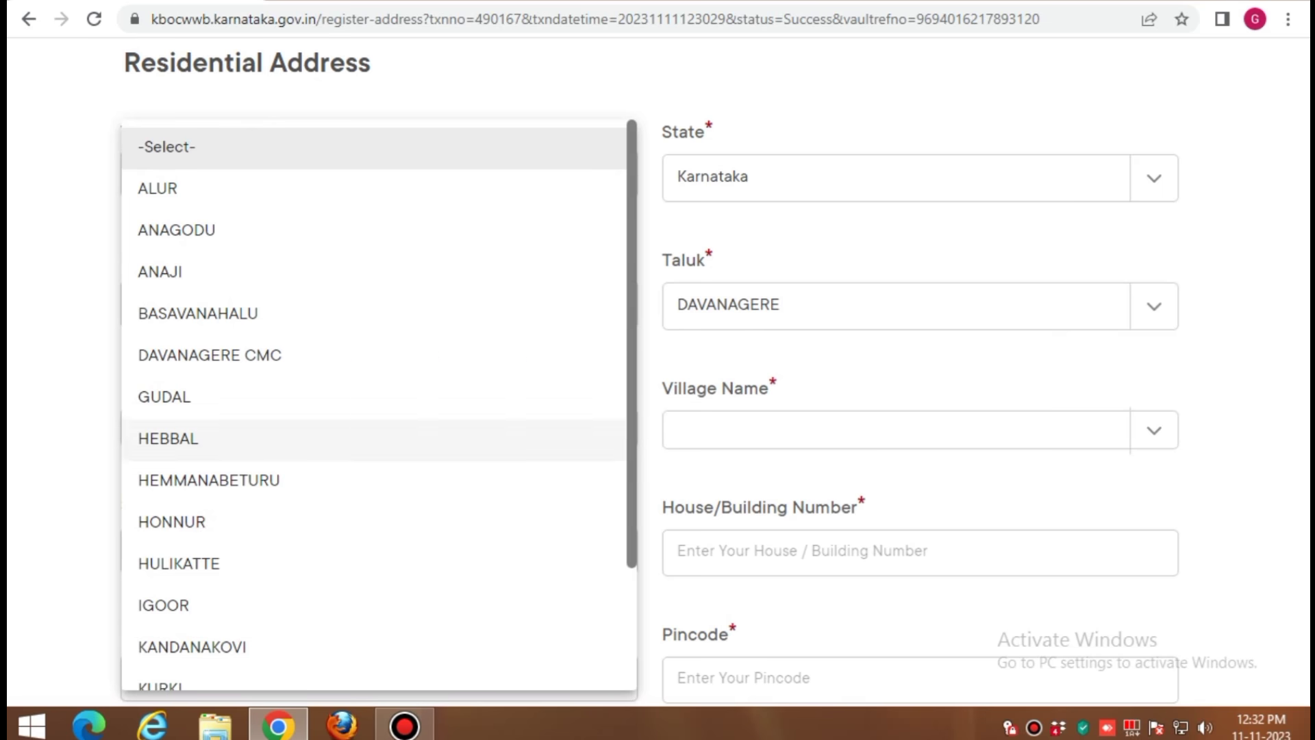
{"action": "left_click", "coordinate": [271, 355]}
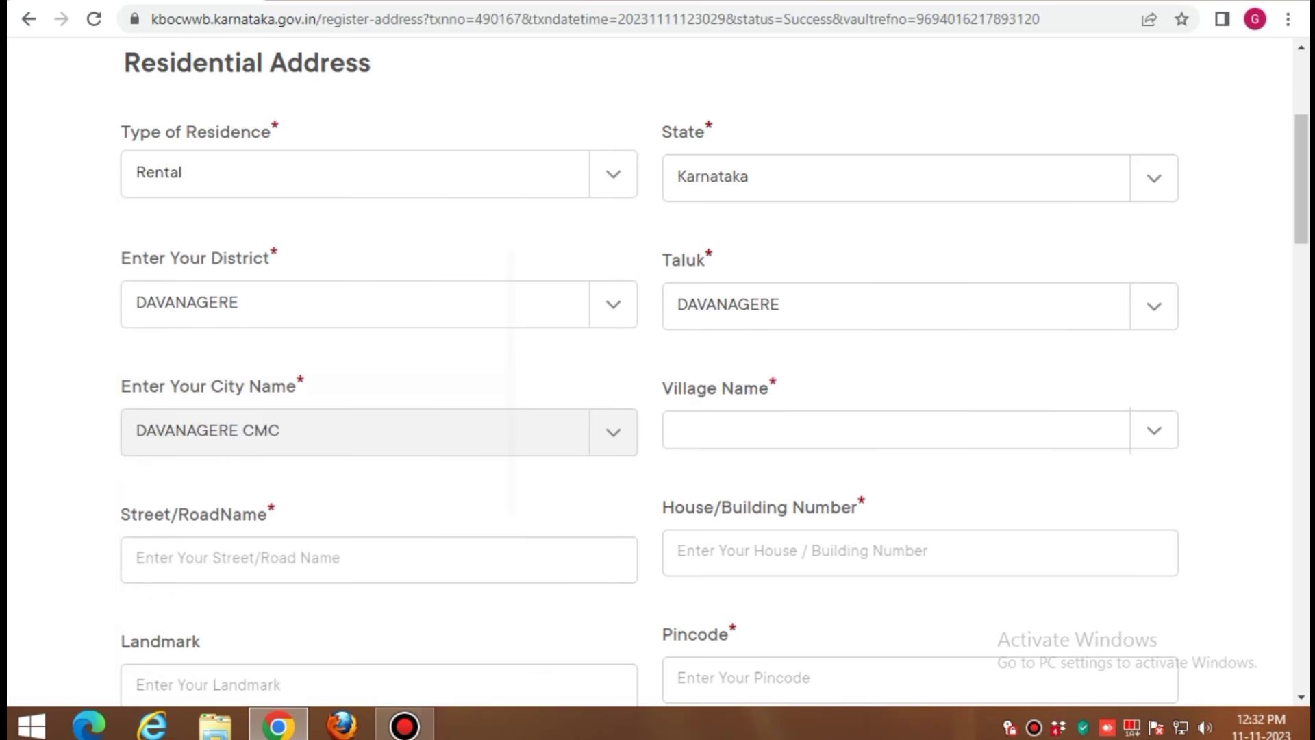
{"action": "left_click", "coordinate": [896, 430]}
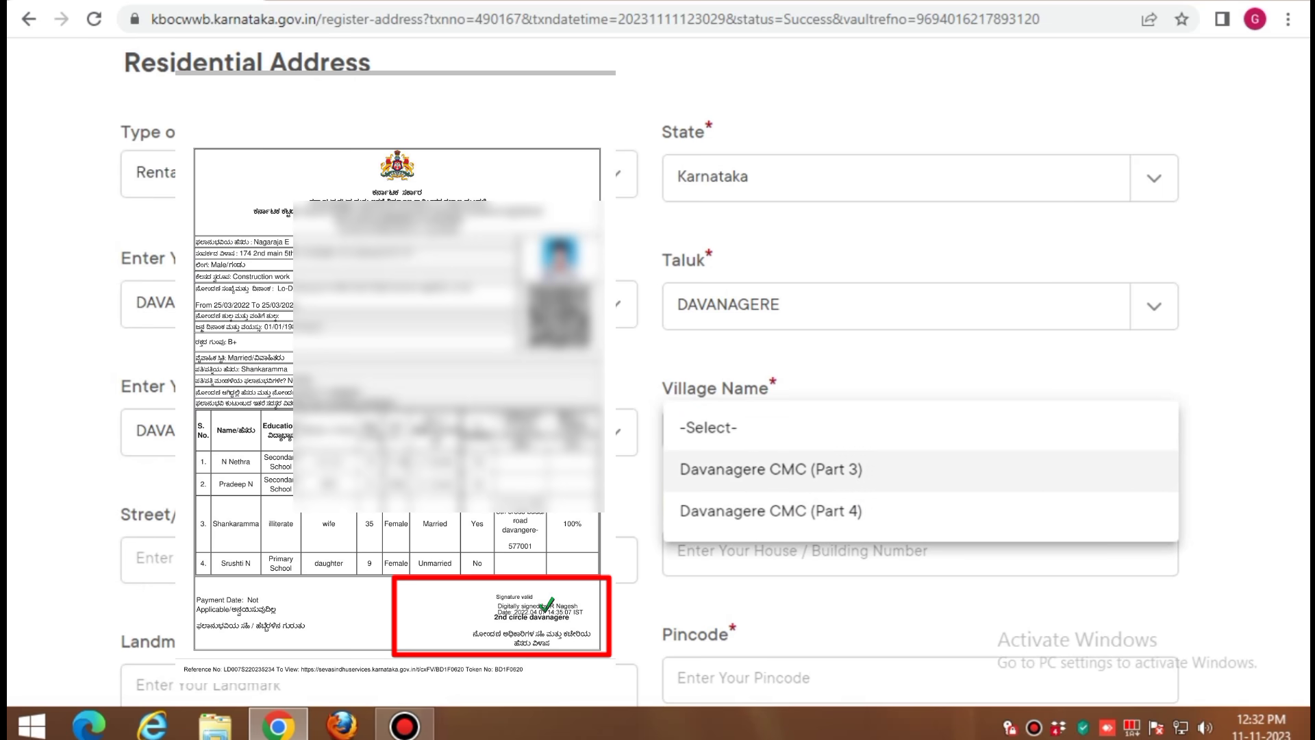
{"action": "left_click", "coordinate": [849, 471]}
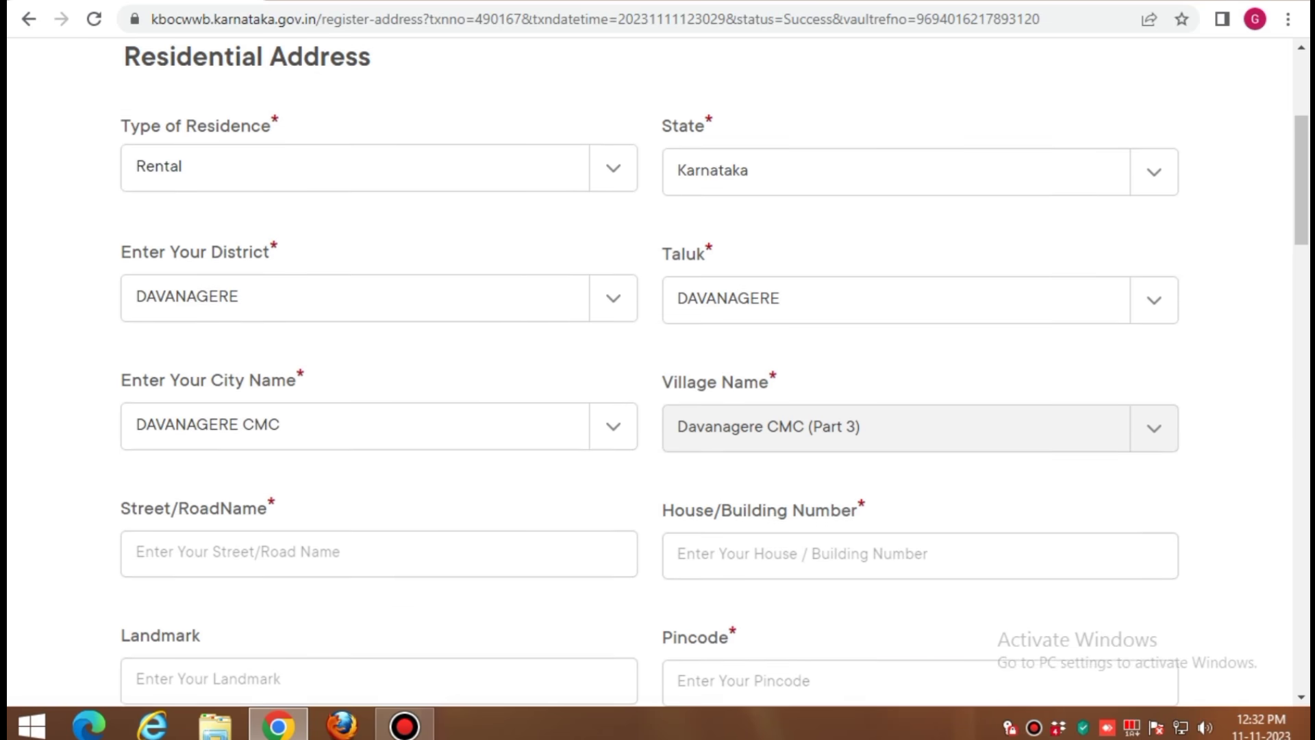
{"action": "scroll", "coordinate": [658, 370], "scroll_direction": "down", "scroll_amount": 3}
{"action": "scroll", "coordinate": [658, 370], "scroll_direction": "down", "scroll_amount": 2}
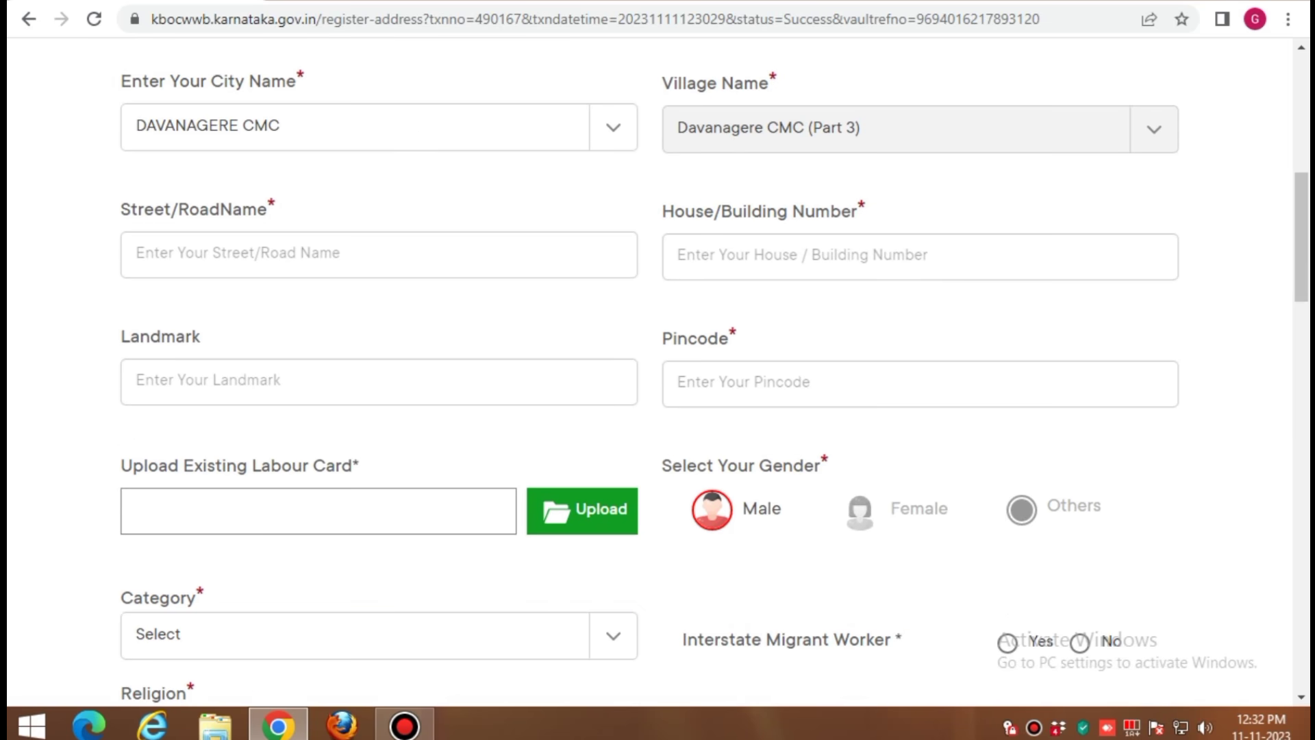
Enter the street, house number, landmark and pincode, then start uploading the existing labour card
{"action": "left_click", "coordinate": [379, 255]}
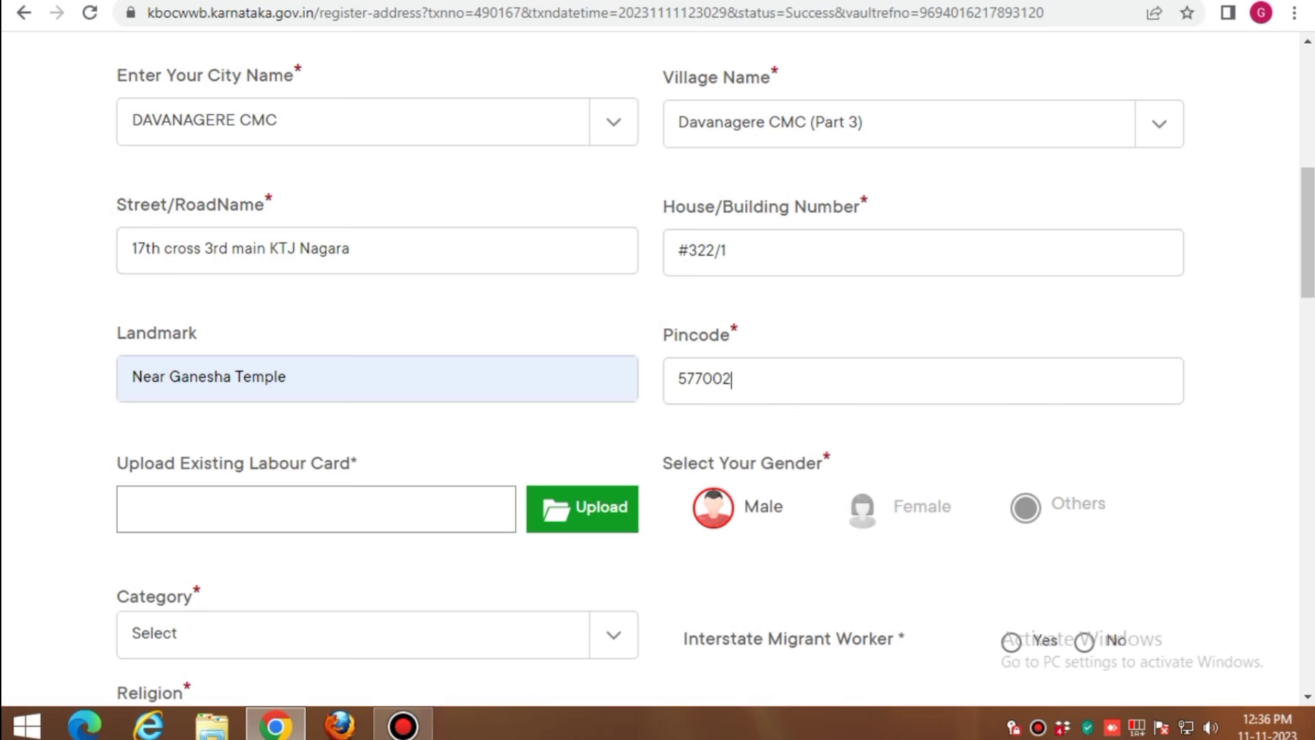
{"action": "scroll", "coordinate": [657, 370], "scroll_direction": "down", "scroll_amount": 1}
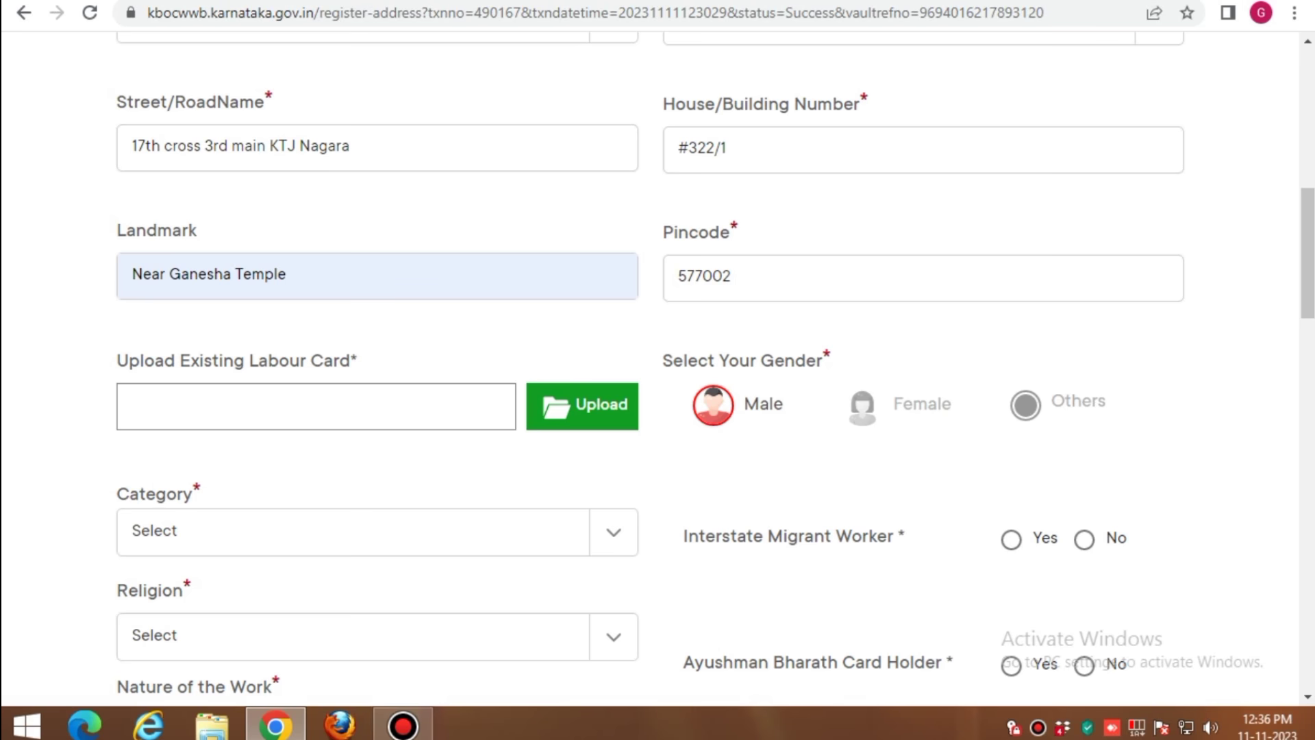
{"action": "scroll", "coordinate": [657, 370], "scroll_direction": "down", "scroll_amount": 3}
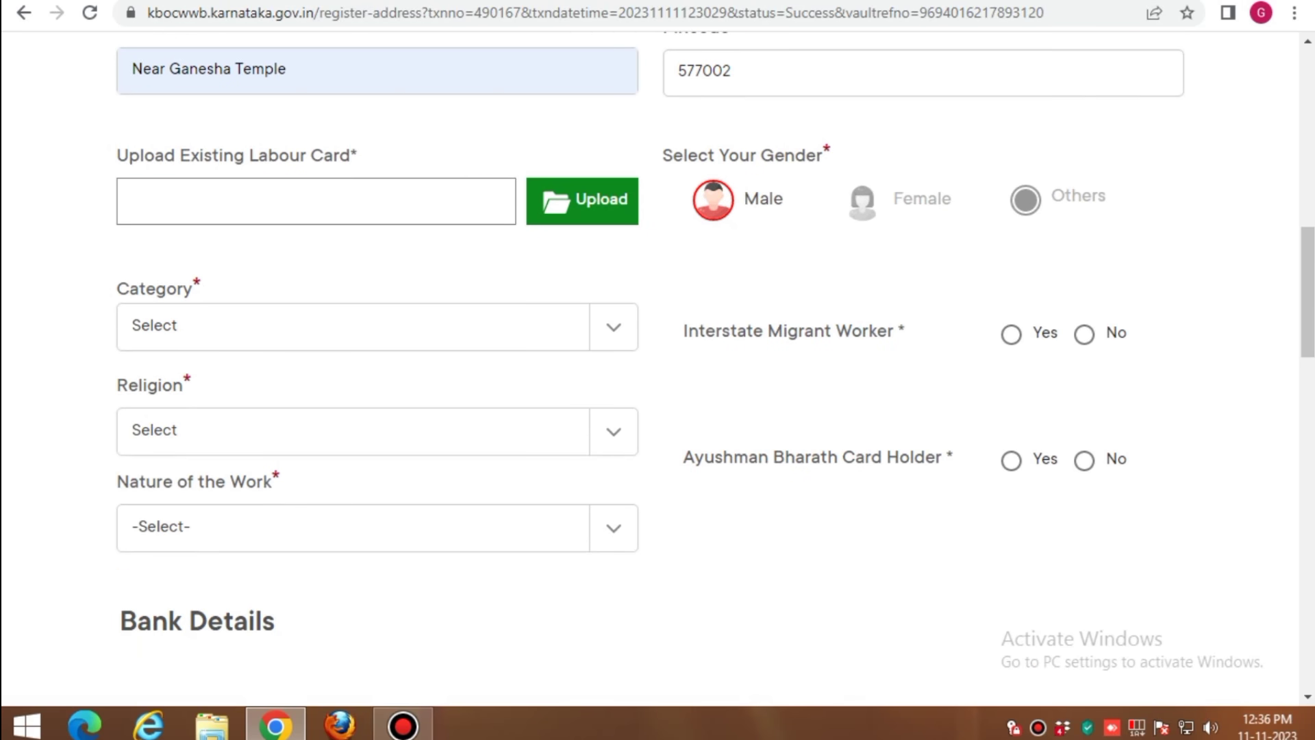
{"action": "left_click", "coordinate": [582, 200]}
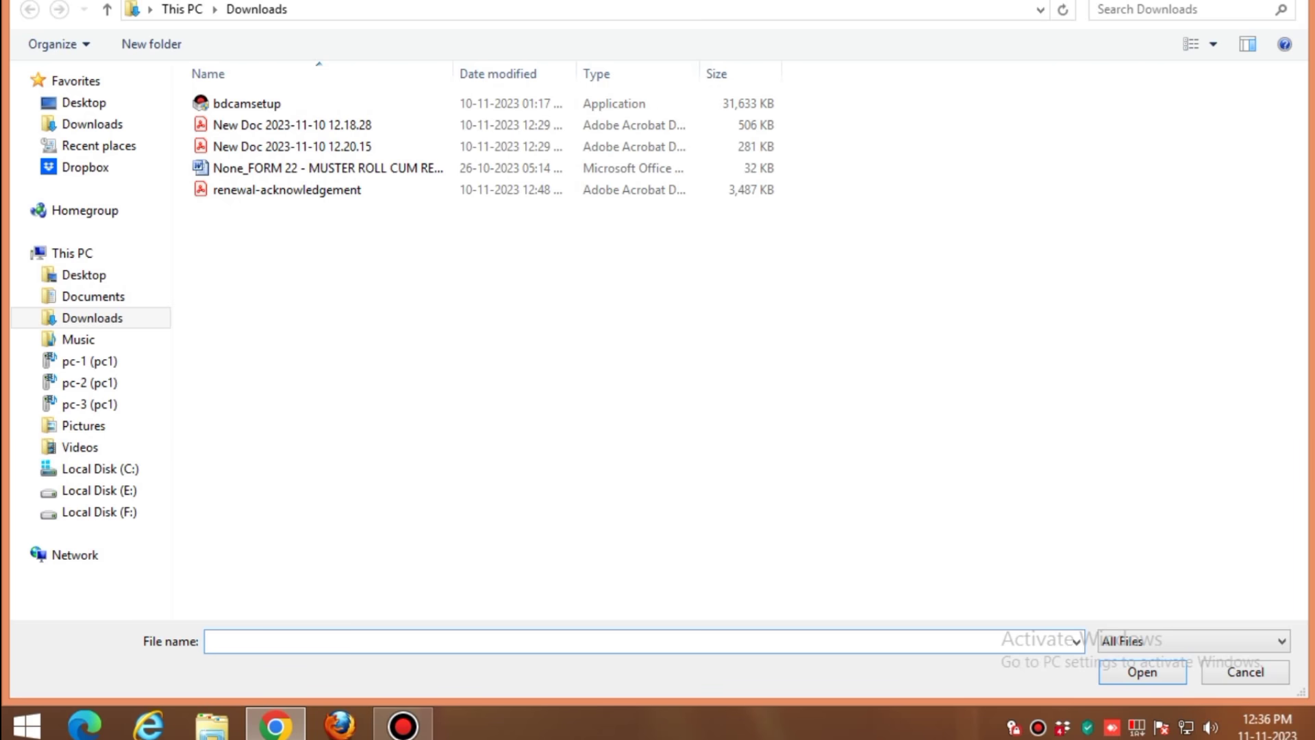
Attach New Doc 2023-10-03 17.21.26.jpg from the worker's folder under F:\labours as the labour card
{"action": "left_click", "coordinate": [100, 512]}
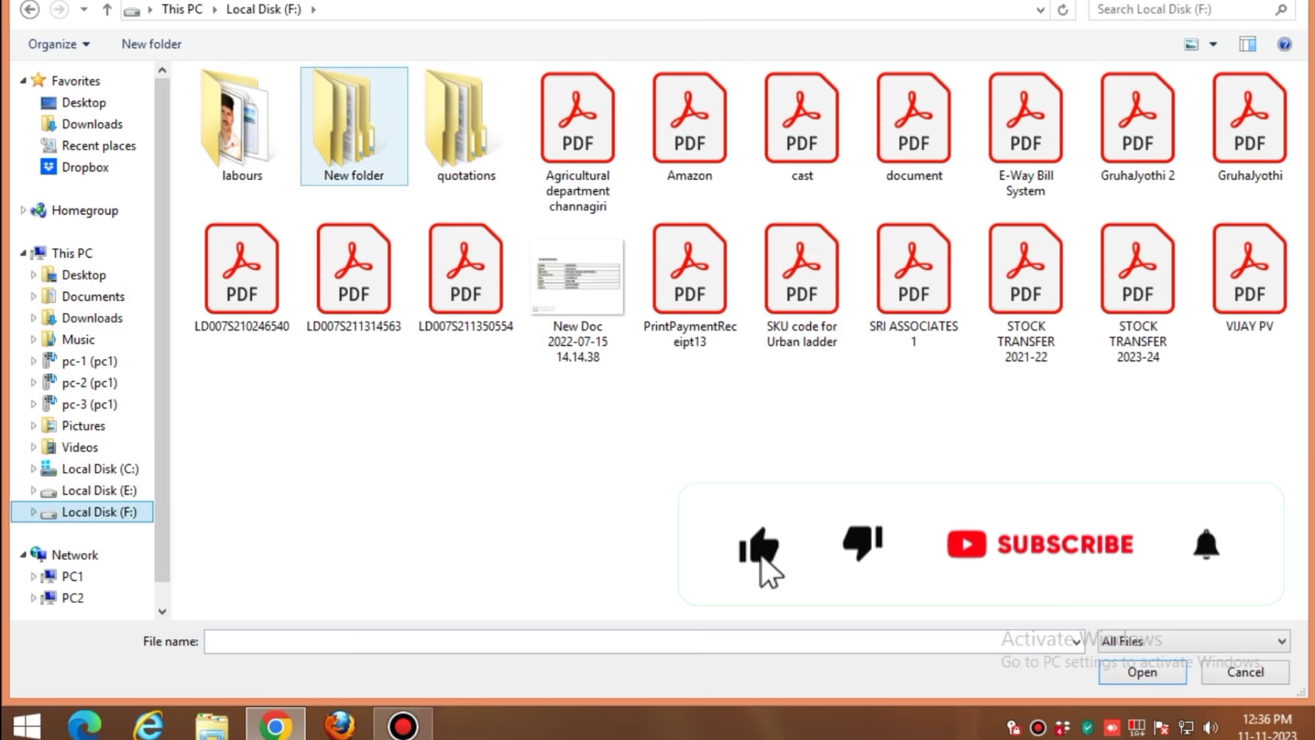
{"action": "double_click", "coordinate": [236, 123]}
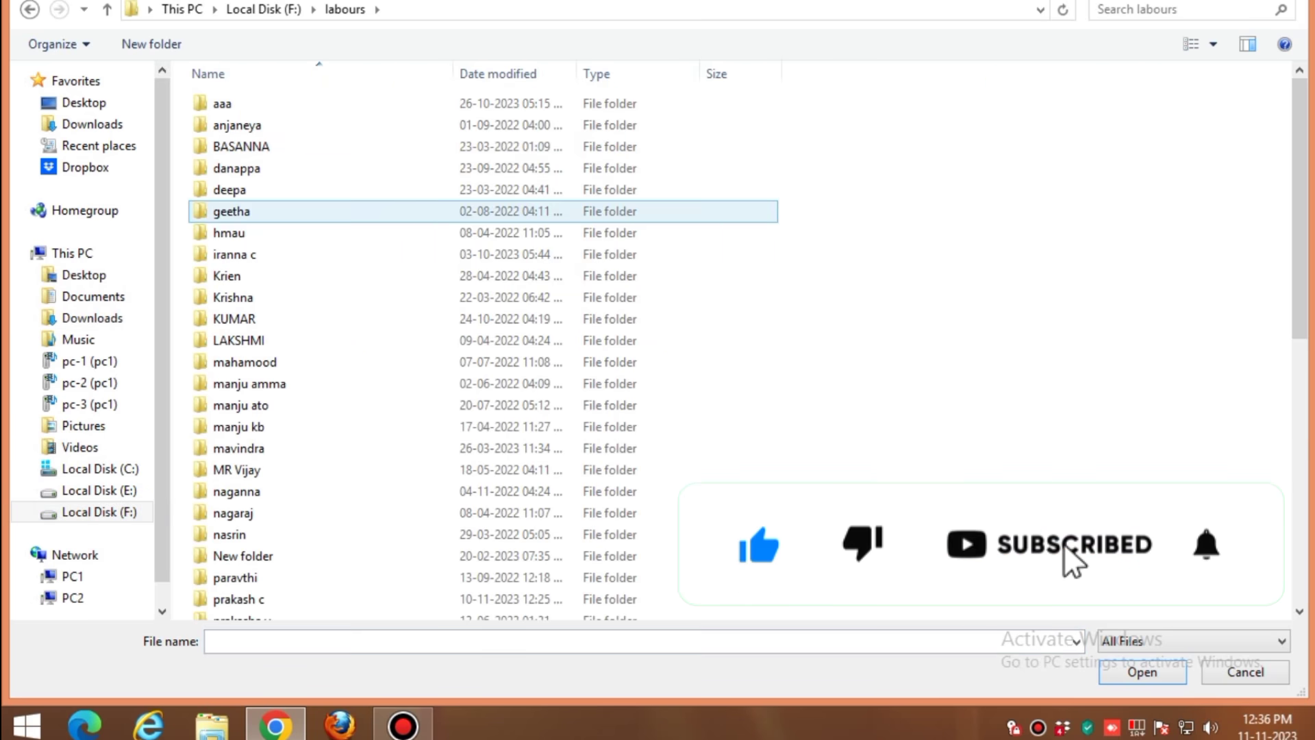
{"action": "double_click", "coordinate": [302, 254]}
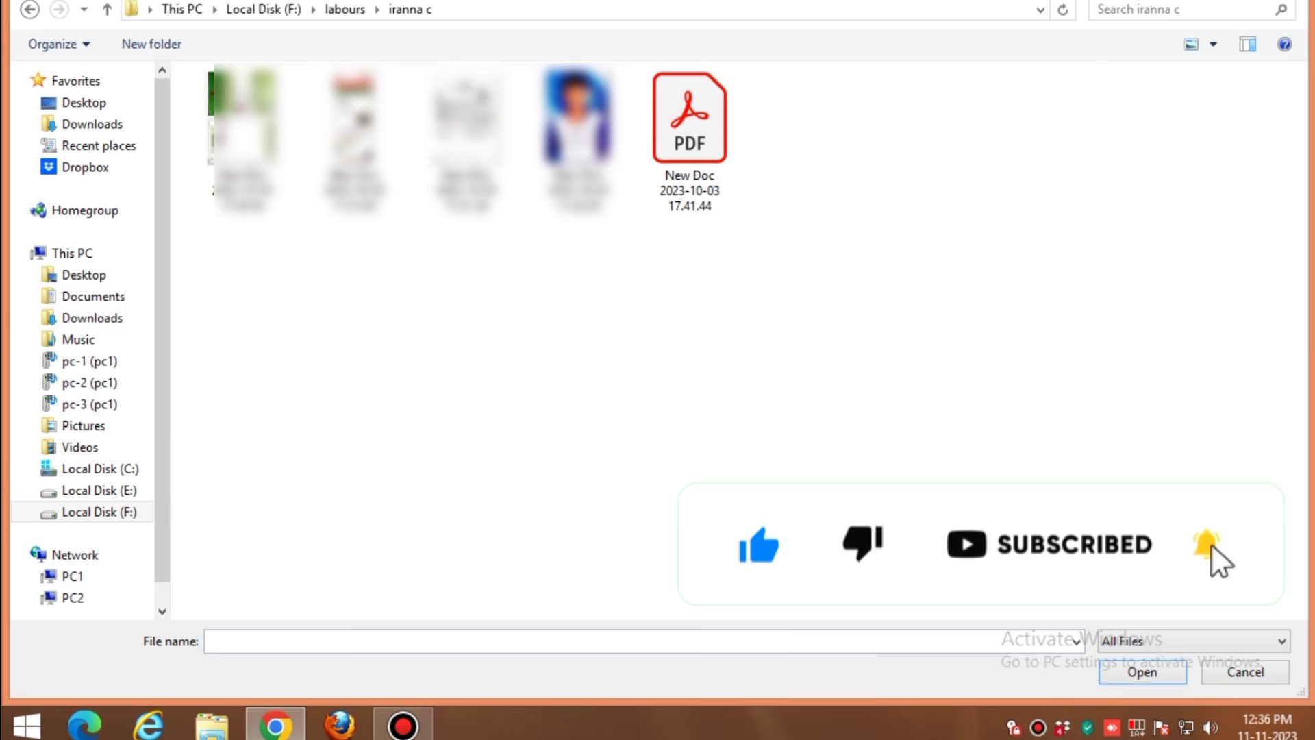
{"action": "left_click", "coordinate": [466, 137]}
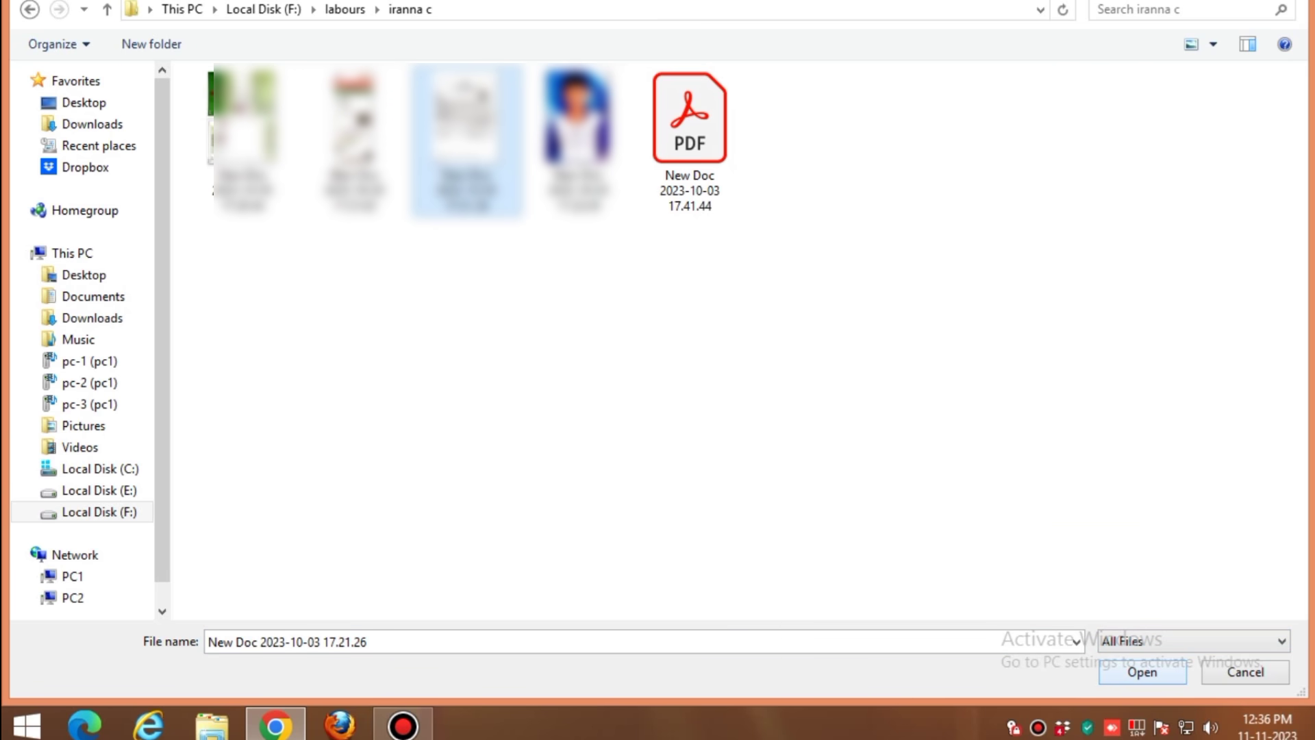
{"action": "left_click", "coordinate": [1143, 672]}
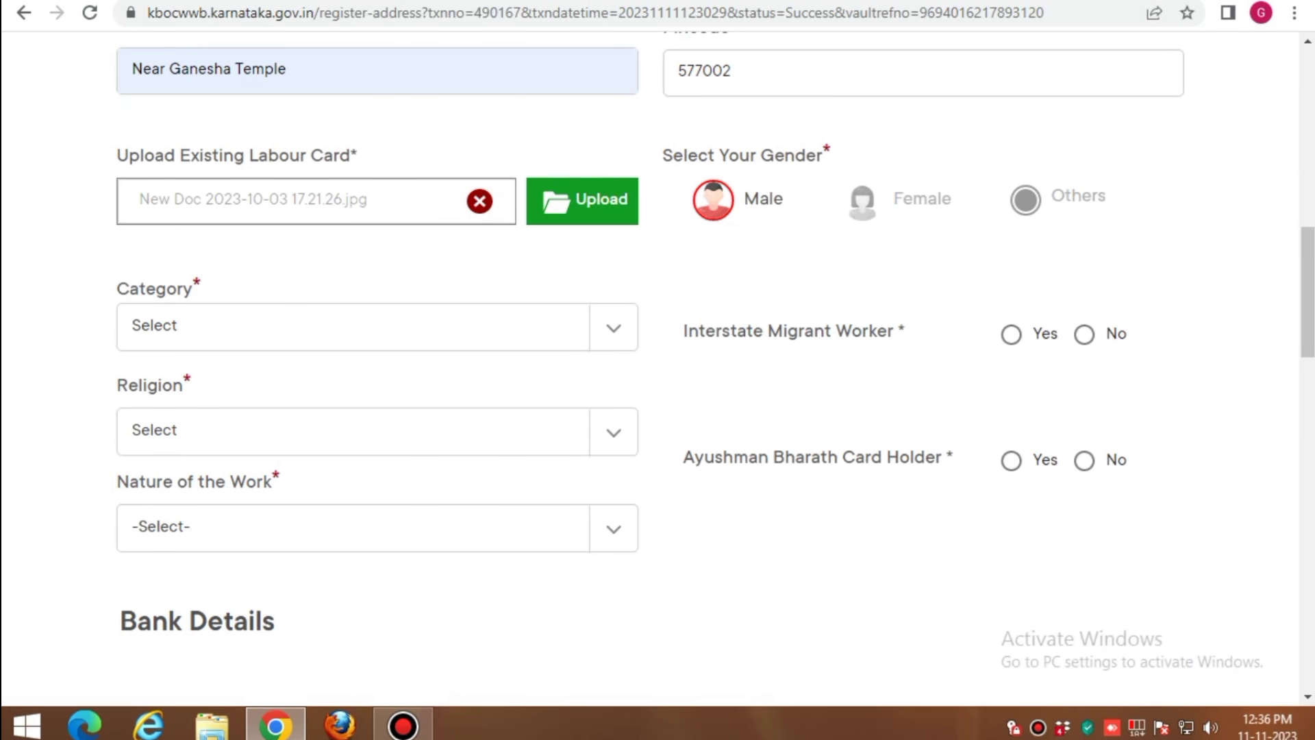
Set category OBC, religion Hindu and nature of work Electrician
{"action": "left_click", "coordinate": [614, 327]}
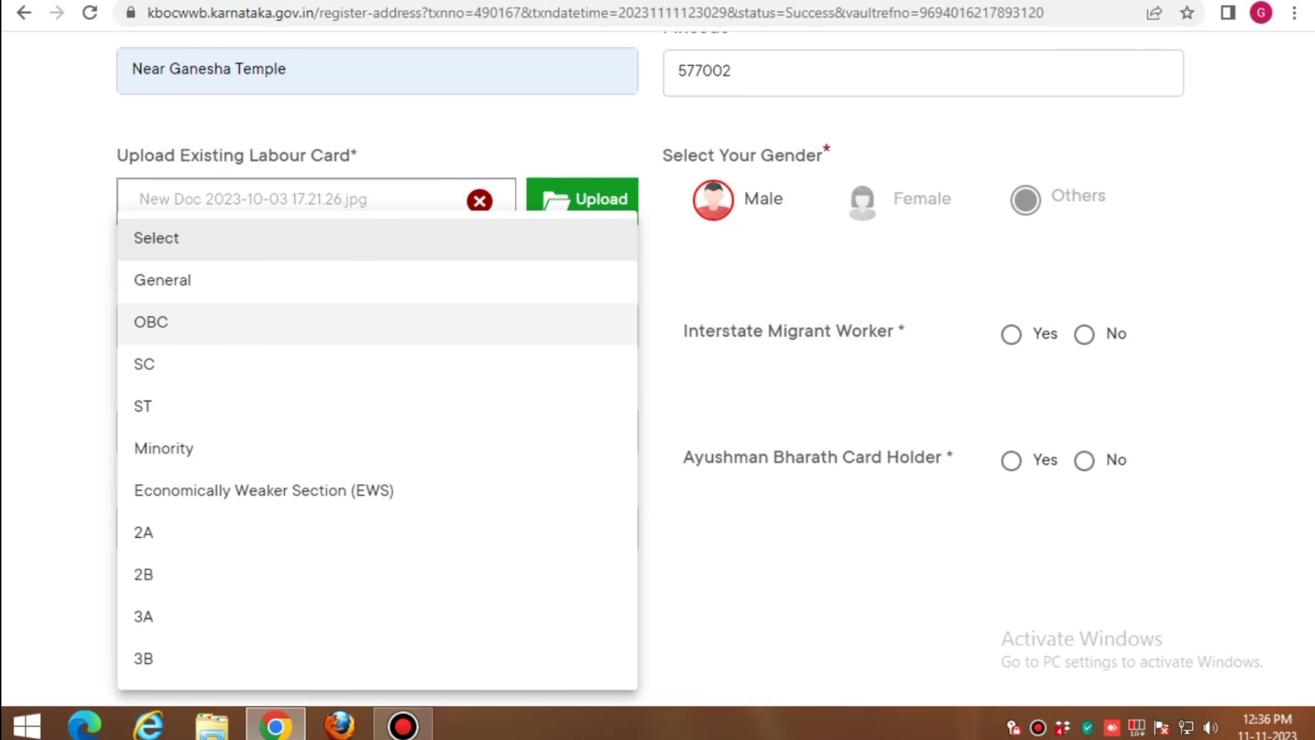
{"action": "left_click", "coordinate": [199, 323]}
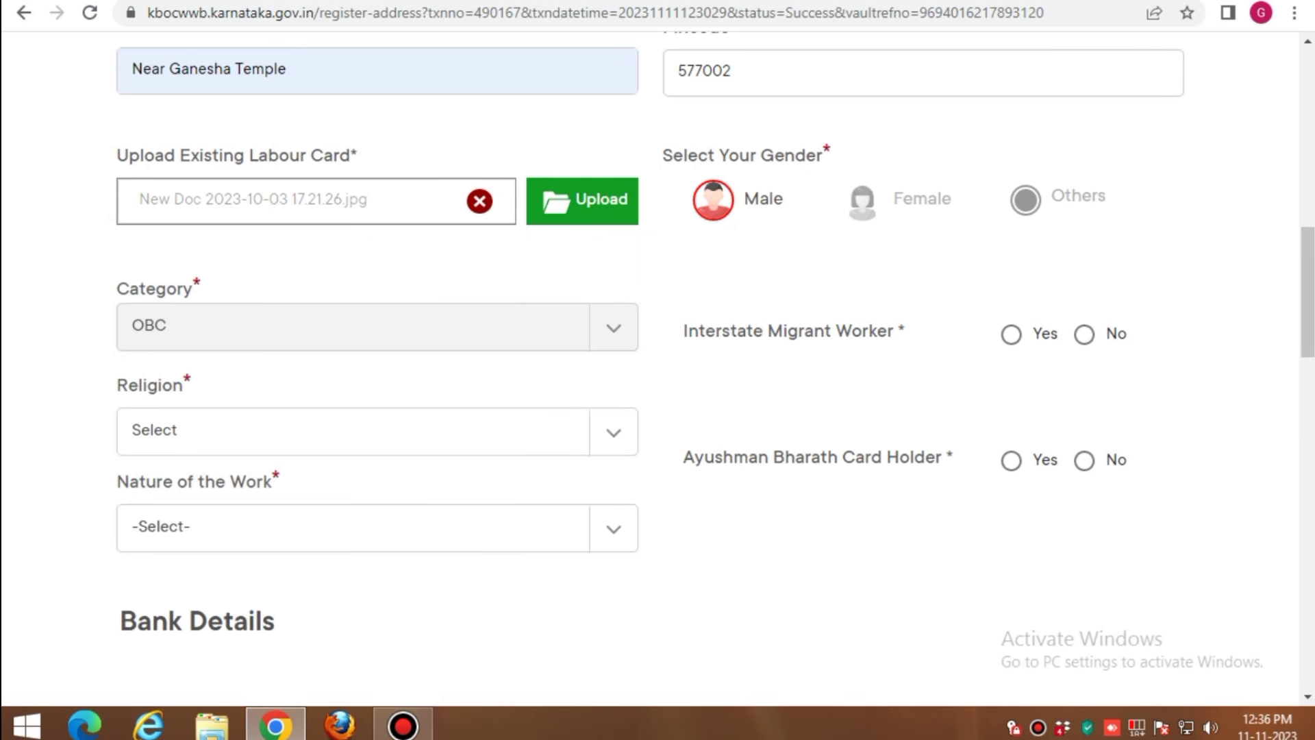
{"action": "left_click", "coordinate": [377, 432]}
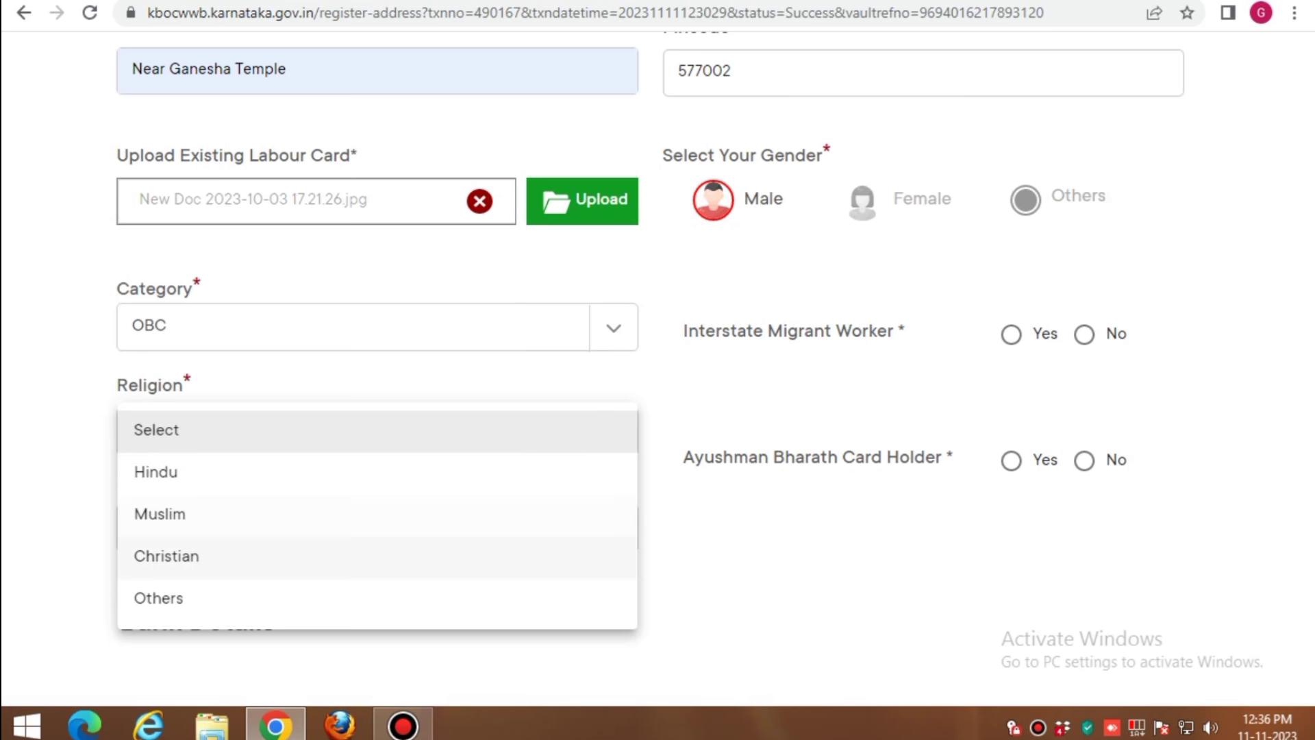
{"action": "left_click", "coordinate": [220, 469]}
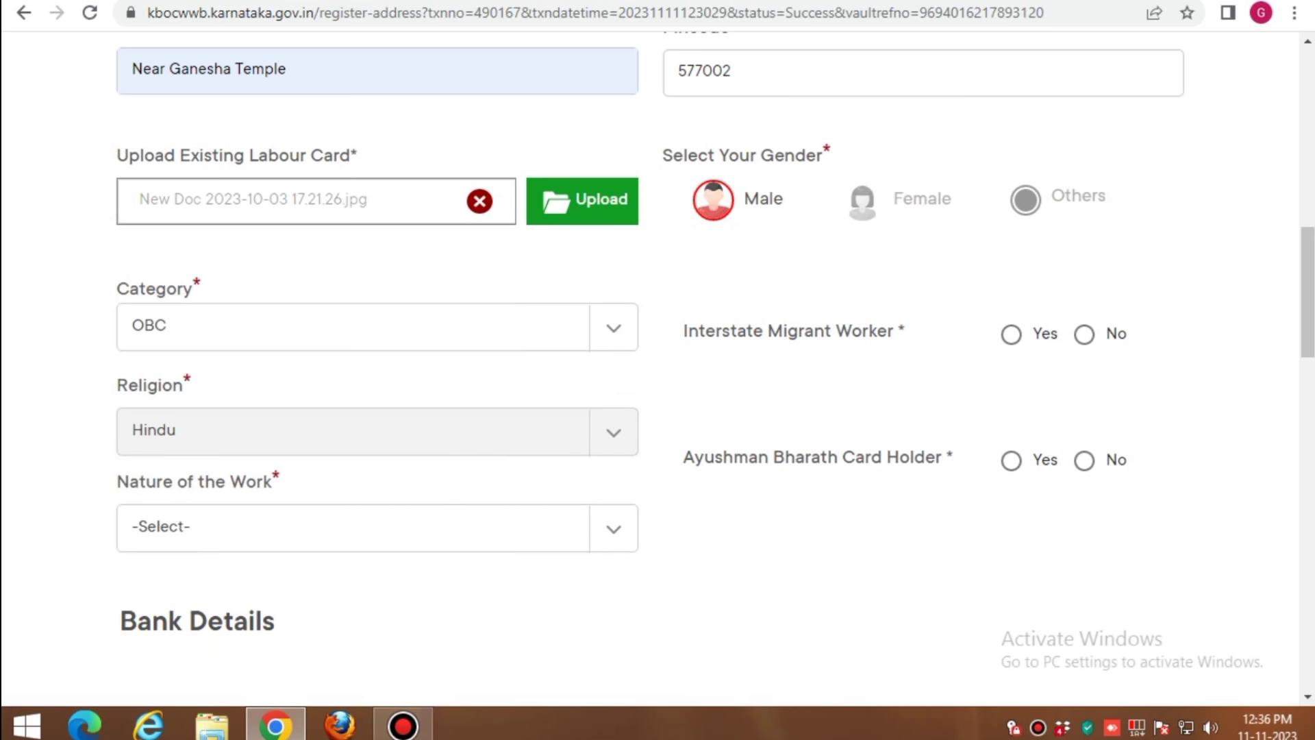
{"action": "left_click", "coordinate": [377, 528]}
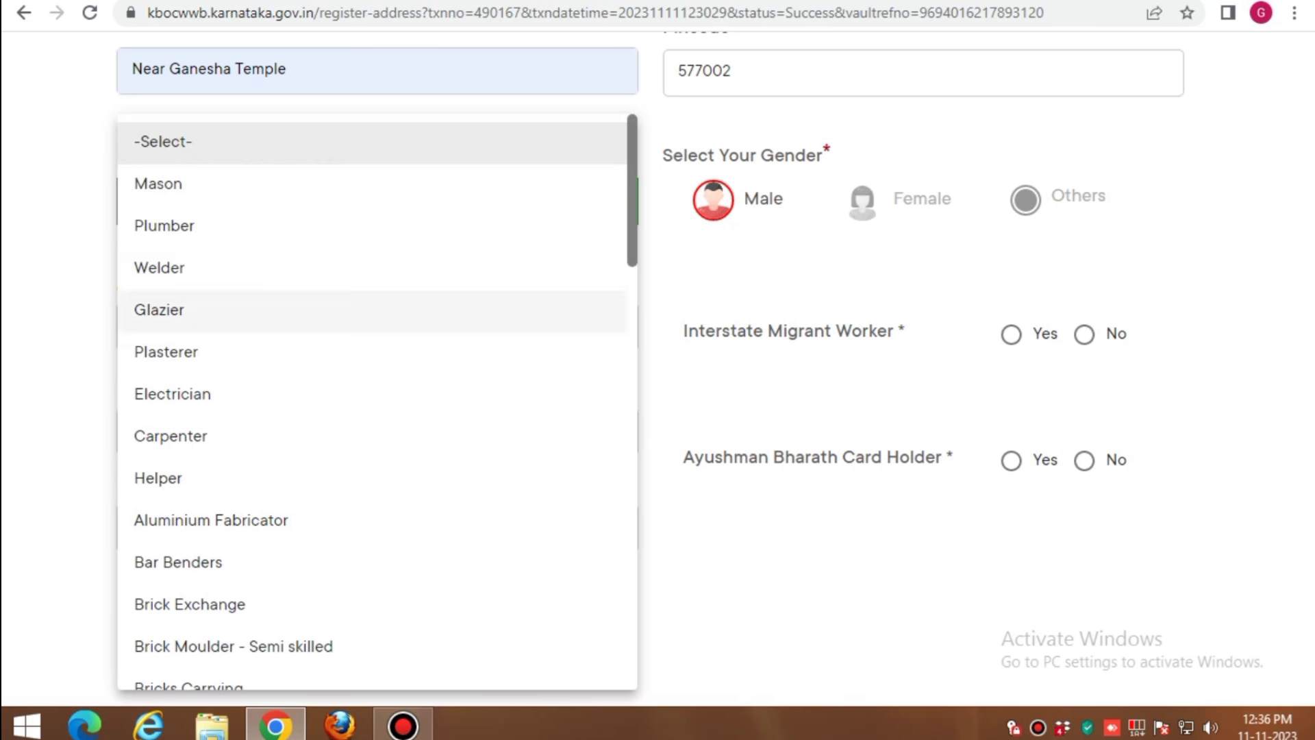
{"action": "scroll", "coordinate": [274, 521], "scroll_direction": "down", "scroll_amount": 10}
{"action": "scroll", "coordinate": [377, 473], "scroll_direction": "down", "scroll_amount": 12}
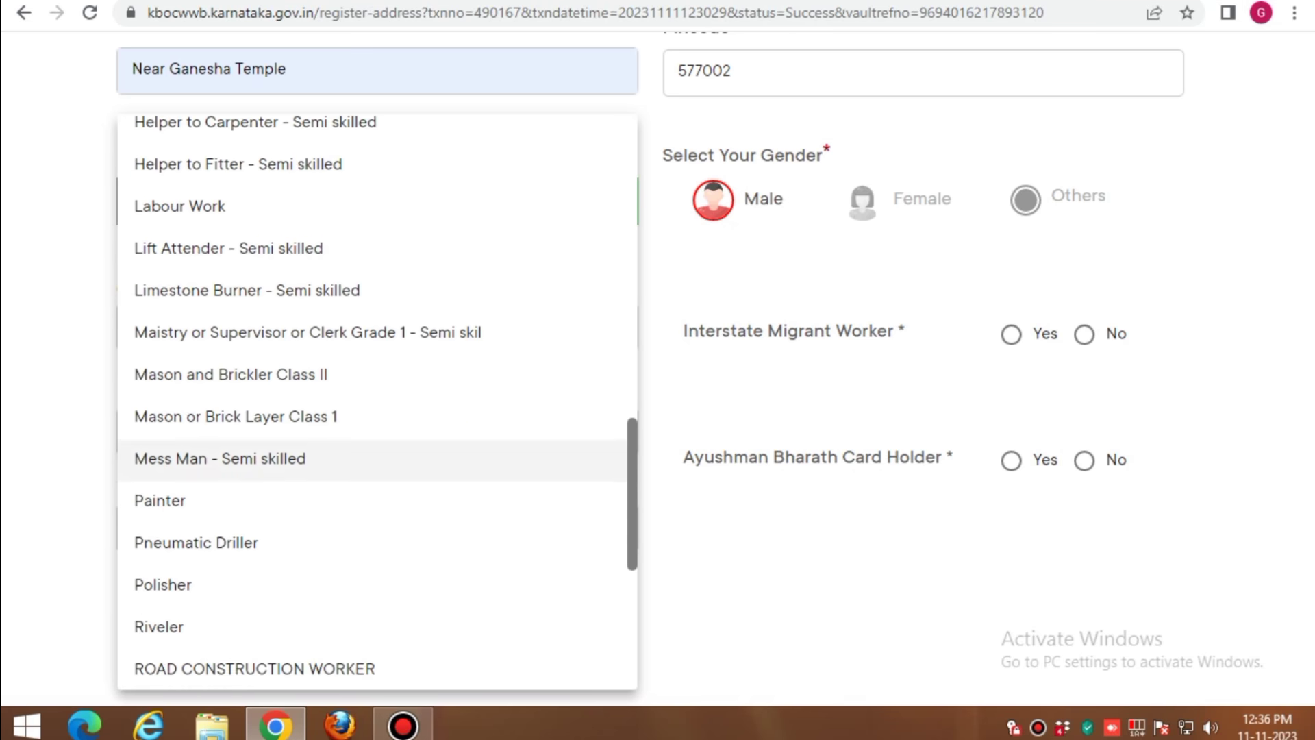
{"action": "scroll", "coordinate": [377, 472], "scroll_direction": "up", "scroll_amount": 20}
{"action": "scroll", "coordinate": [377, 439], "scroll_direction": "up", "scroll_amount": 2}
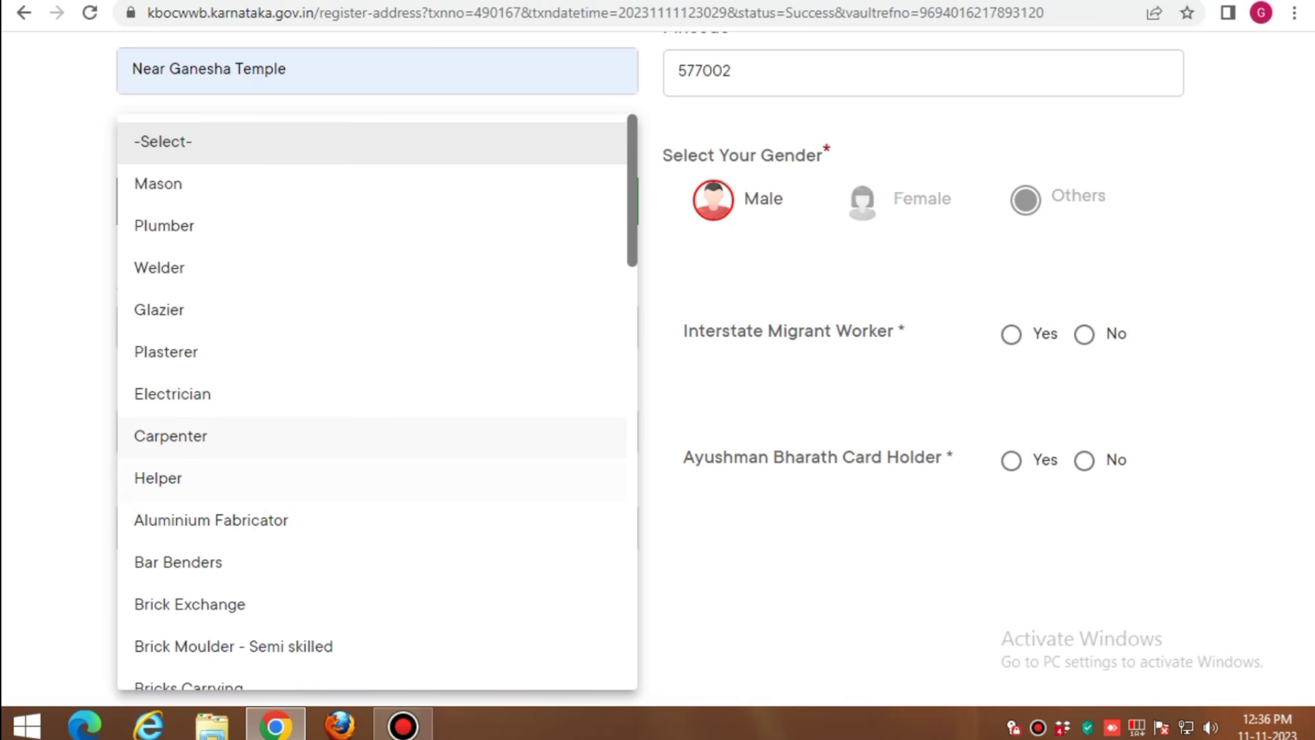
{"action": "left_click", "coordinate": [199, 393]}
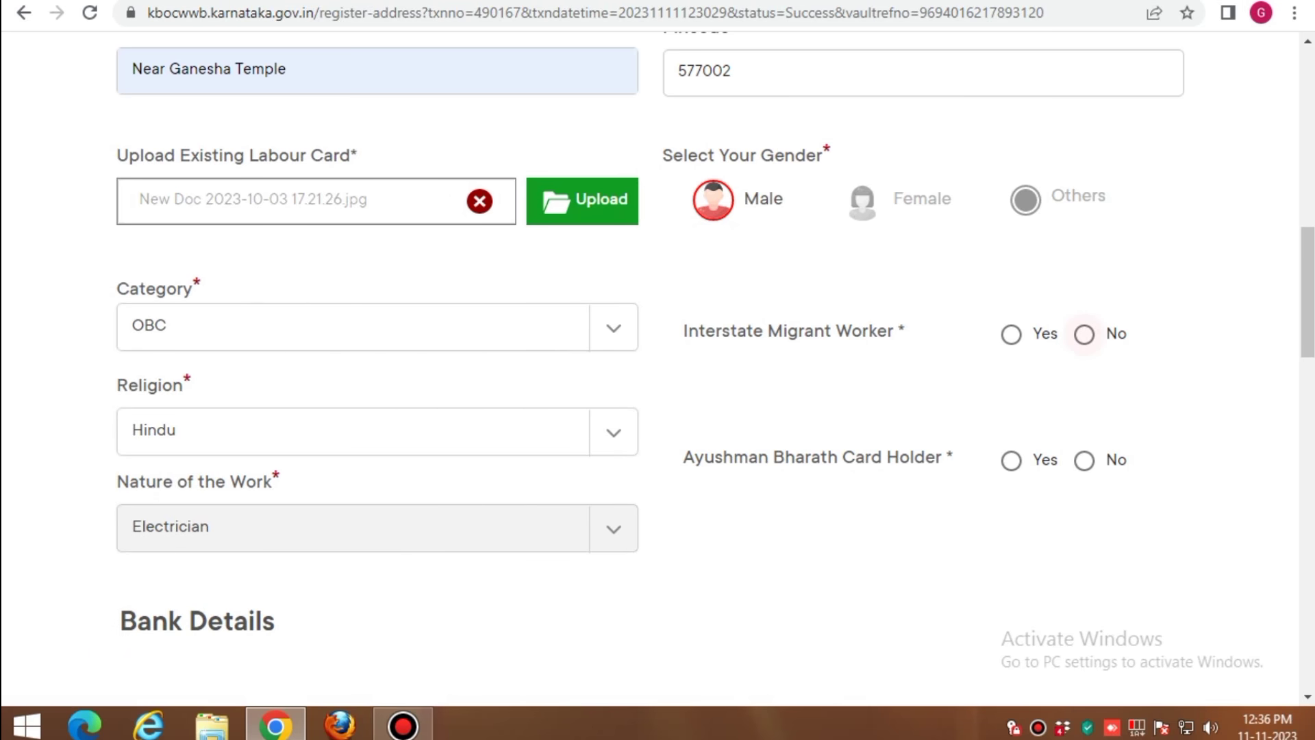
Answer No for Interstate Migrant Worker and Yes for Ayushman Bharath Card Holder
{"action": "left_click", "coordinate": [1083, 334]}
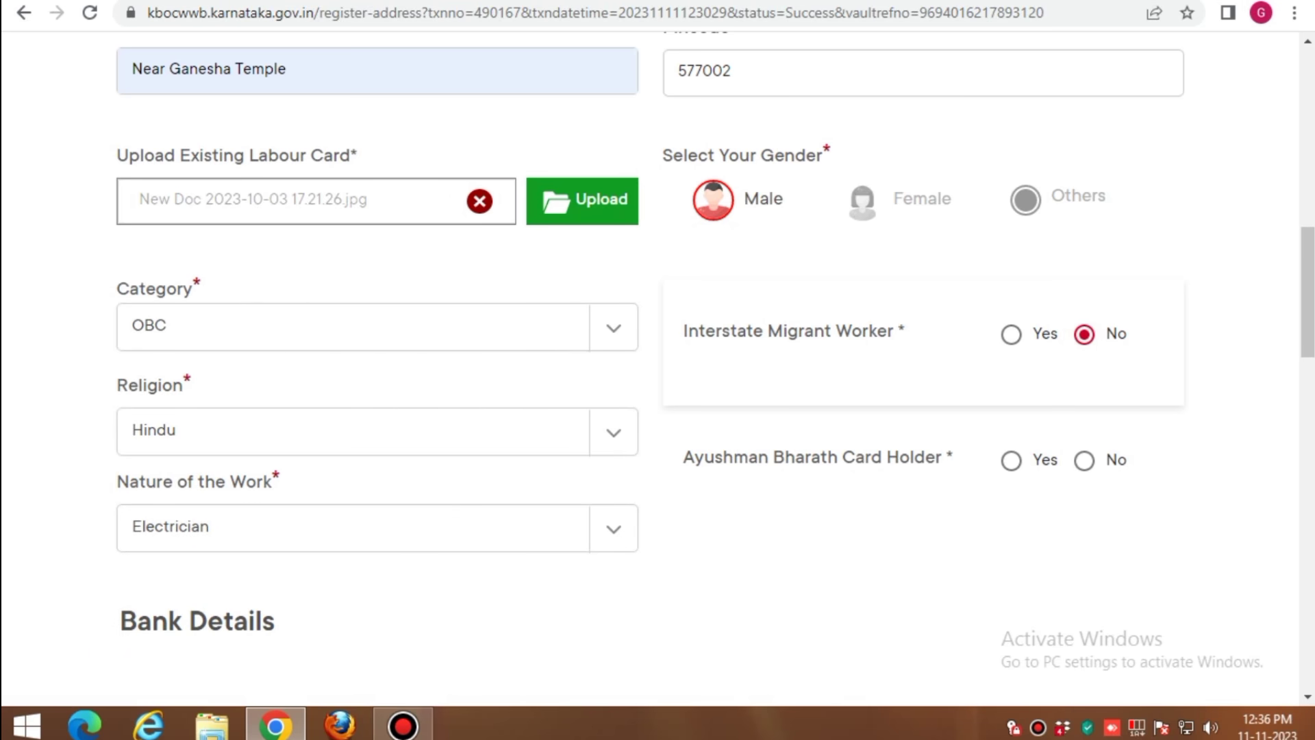
{"action": "left_click", "coordinate": [1083, 460]}
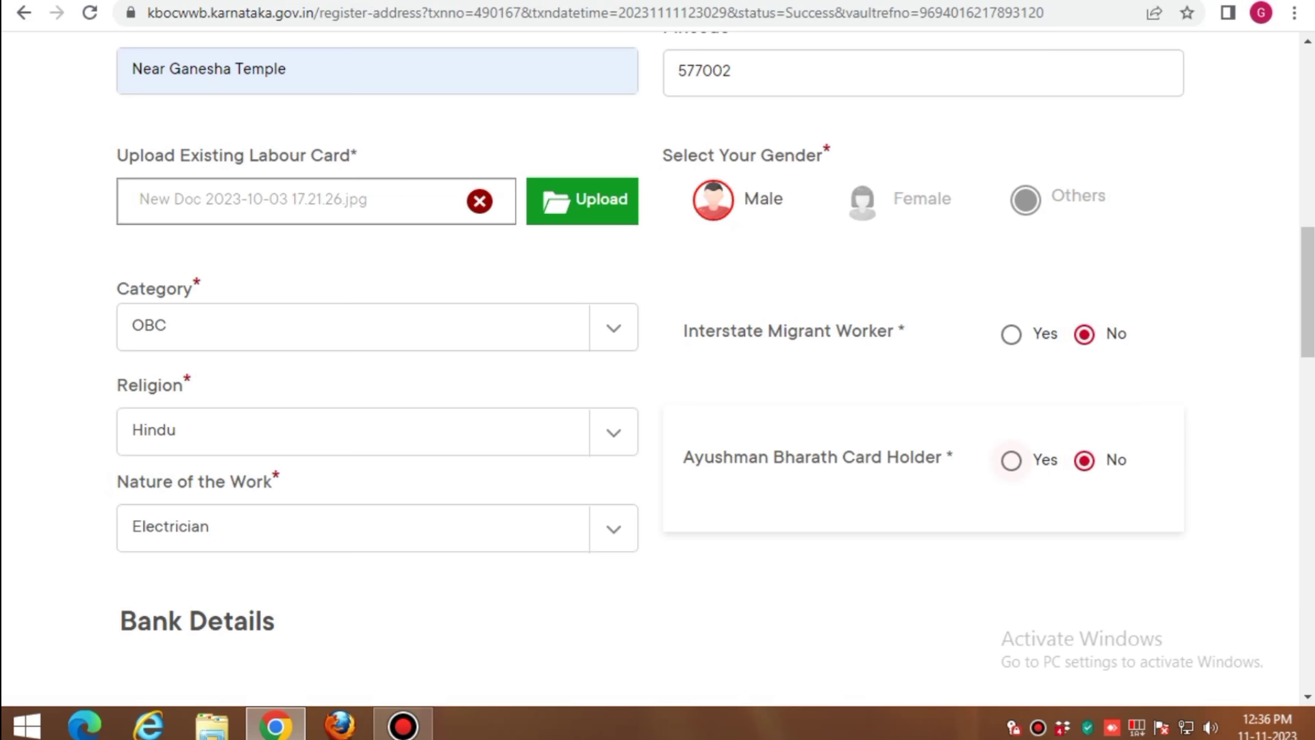
{"action": "left_click", "coordinate": [1011, 461]}
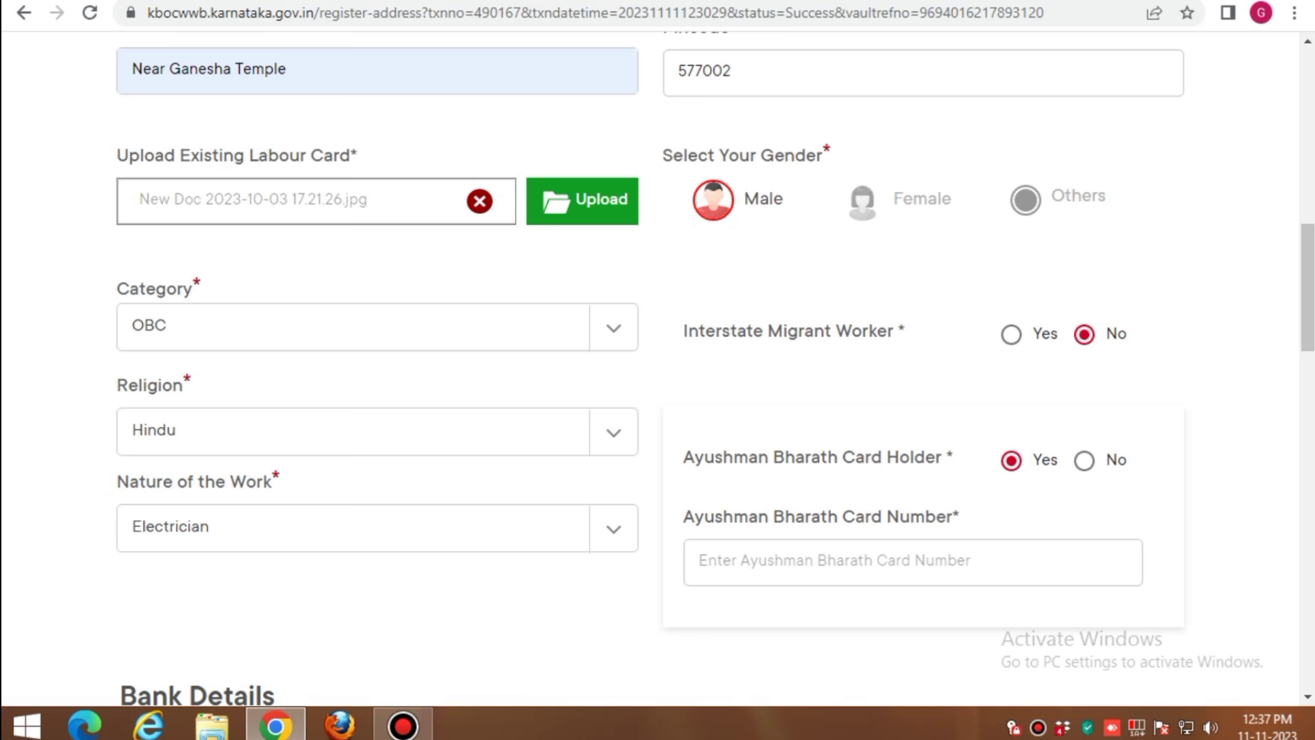
Change the Ayushman Bharath Card Holder answer back to No
{"action": "left_click", "coordinate": [1084, 460]}
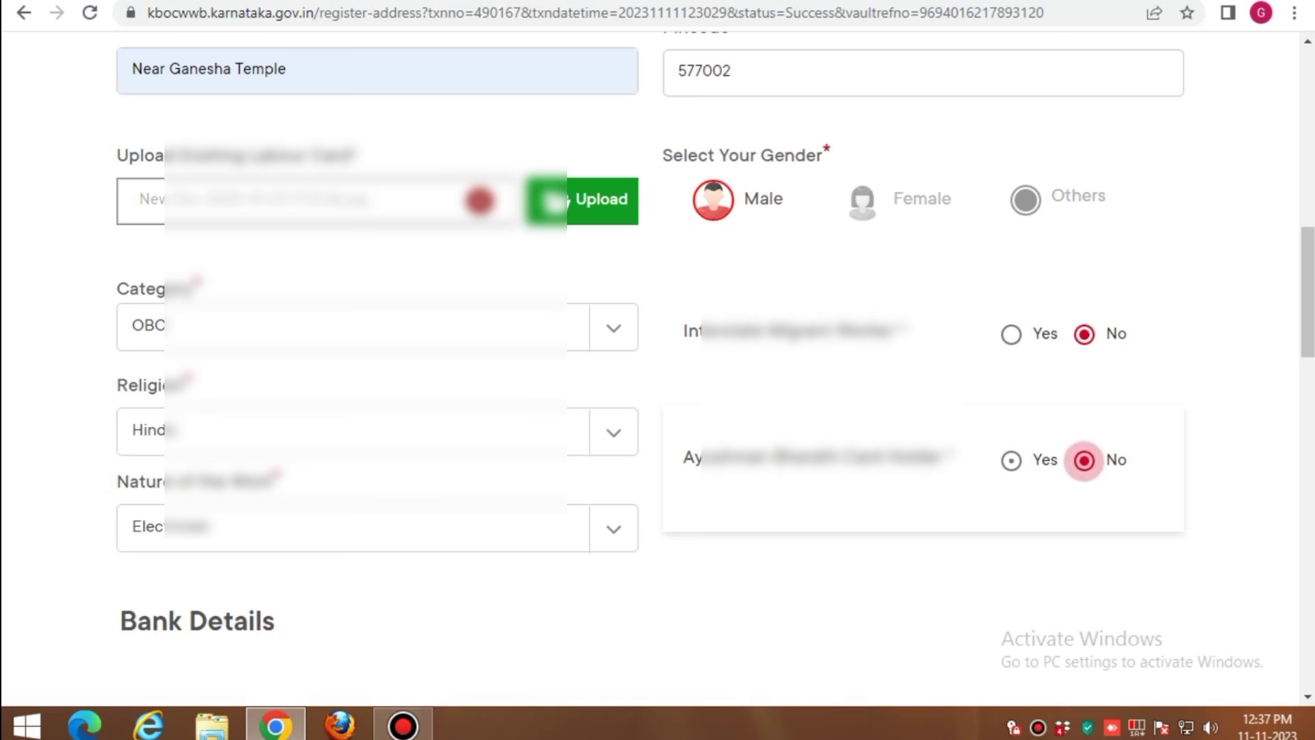
{"action": "scroll", "coordinate": [1084, 460], "scroll_direction": "down", "scroll_amount": 5}
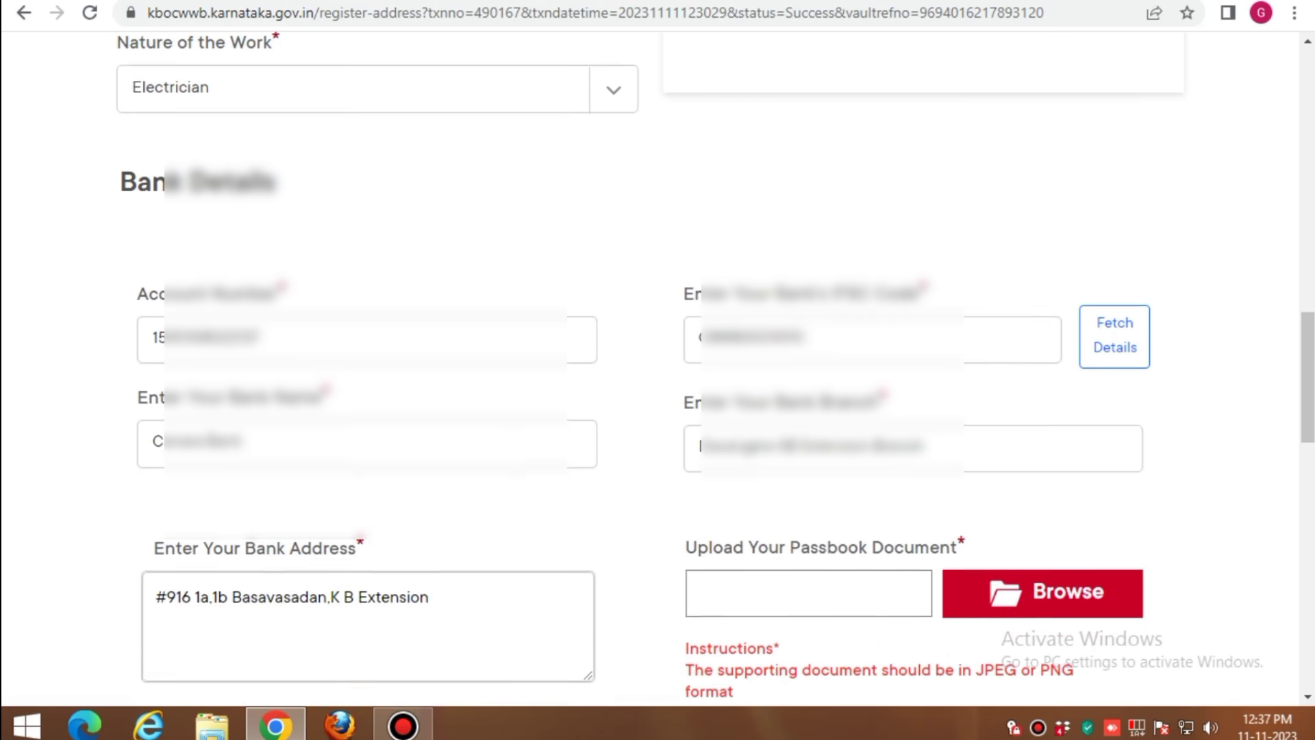
{"action": "scroll", "coordinate": [658, 329], "scroll_direction": "down", "scroll_amount": 3}
{"action": "scroll", "coordinate": [658, 369], "scroll_direction": "up", "scroll_amount": 3}
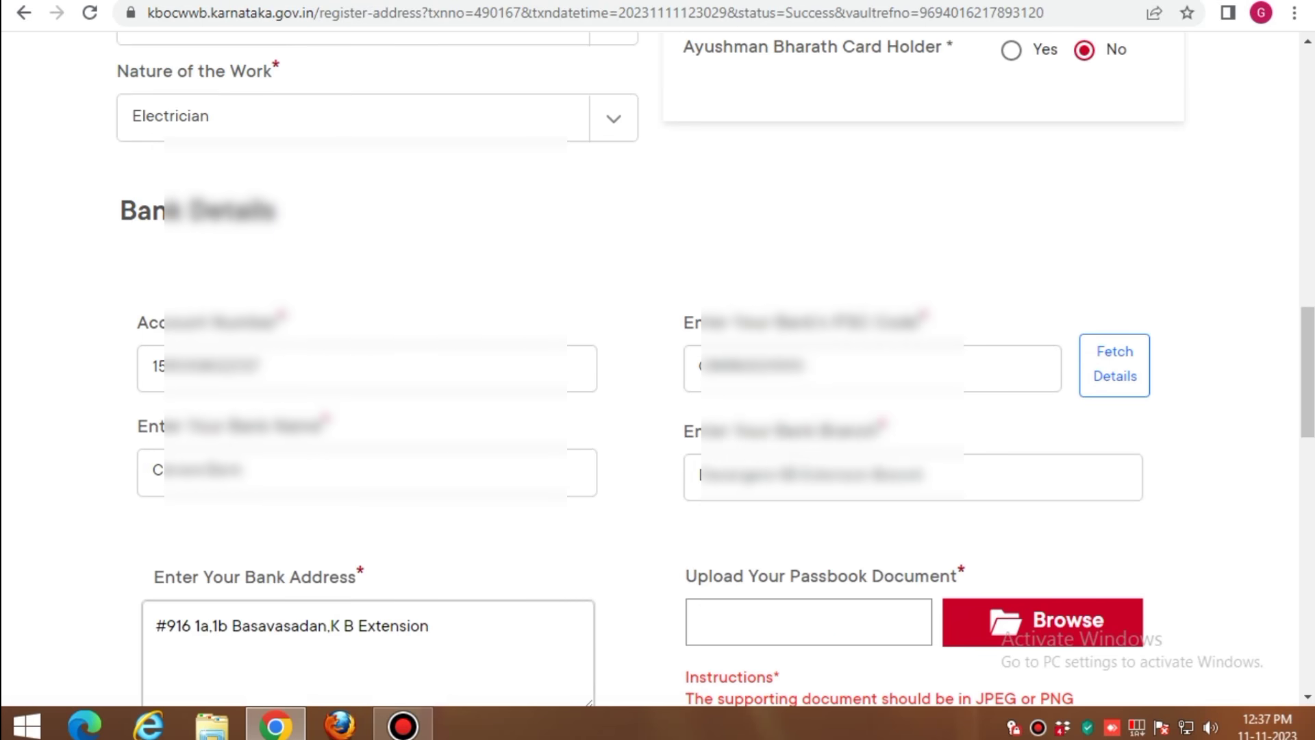
{"action": "scroll", "coordinate": [658, 370], "scroll_direction": "down", "scroll_amount": 2}
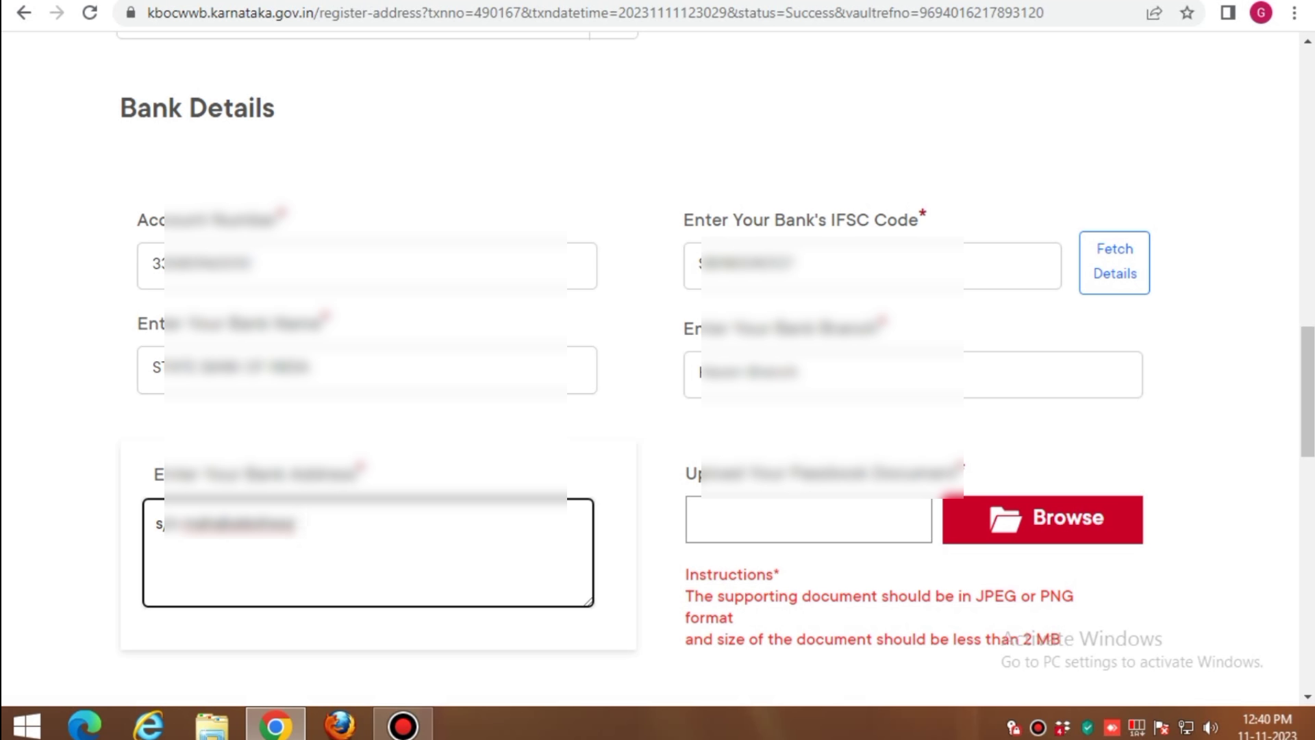
Retype the bank address as 'havh school road,hassan' and fetch bank name and branch from the IFSC code
{"action": "key", "text": "BackSpace"}
{"action": "key", "text": "BackSpace"}
{"action": "key", "text": "BackSpace"}
{"action": "key", "text": "BackSpace"}
{"action": "key", "text": "BackSpace"}
{"action": "key", "text": "BackSpace"}
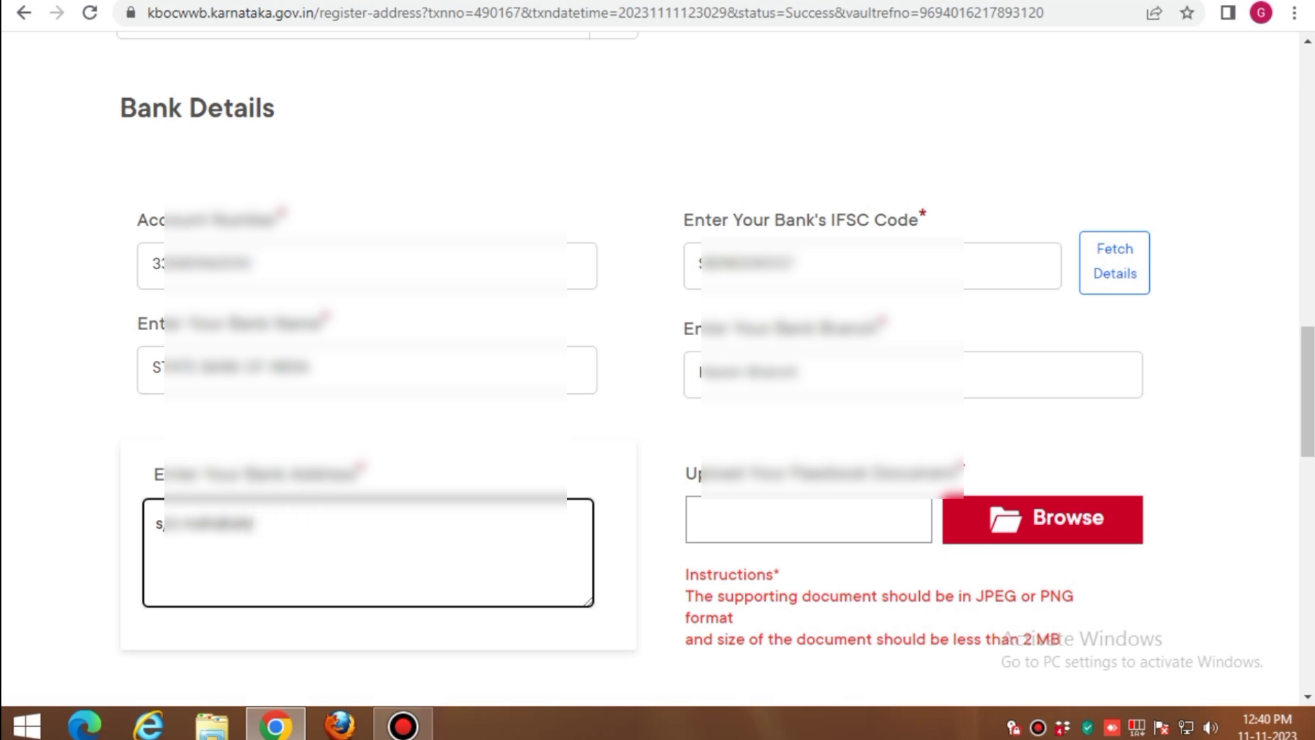
{"action": "key", "text": "BackSpace"}
{"action": "key", "text": "BackSpace"}
{"action": "key", "text": "BackSpace"}
{"action": "key", "text": "BackSpace"}
{"action": "key", "text": "BackSpace"}
{"action": "key", "text": "BackSpace"}
{"action": "key", "text": "BackSpace"}
{"action": "key", "text": "BackSpace"}
{"action": "key", "text": "BackSpace"}
{"action": "key", "text": "BackSpace"}
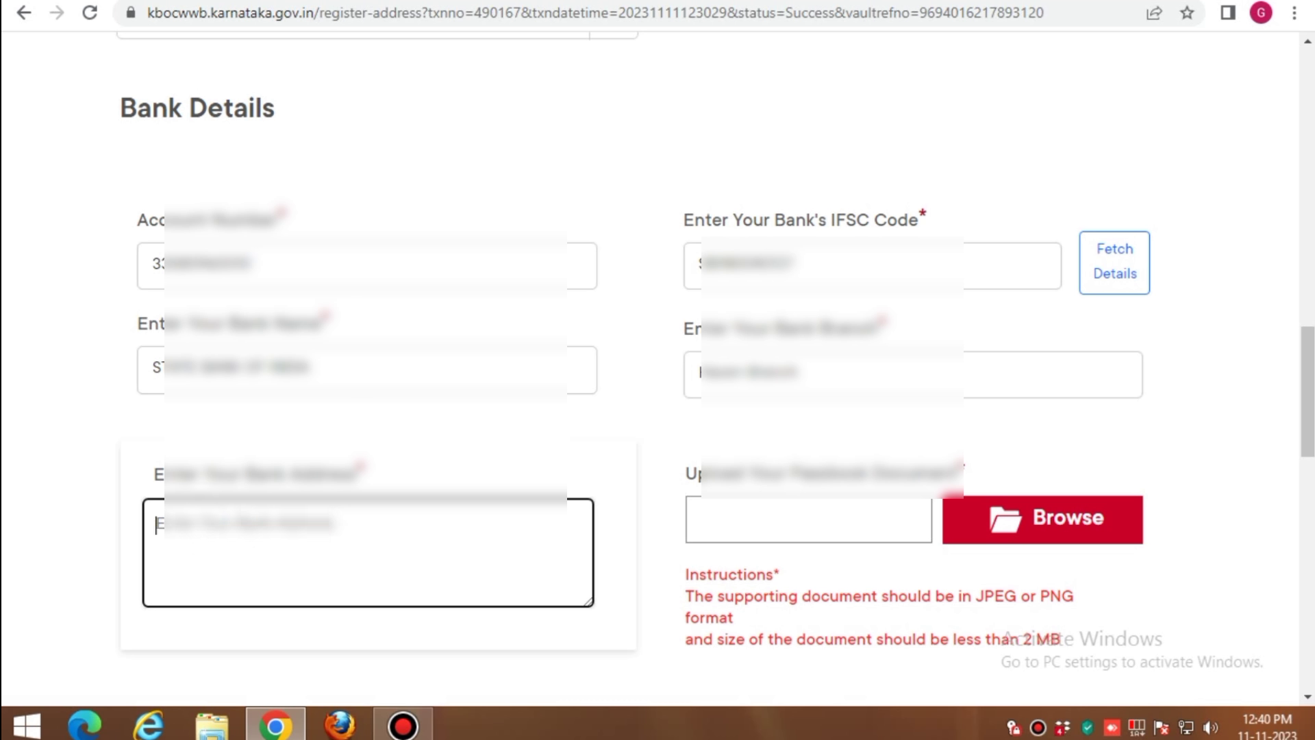
{"action": "type", "text": "h"}
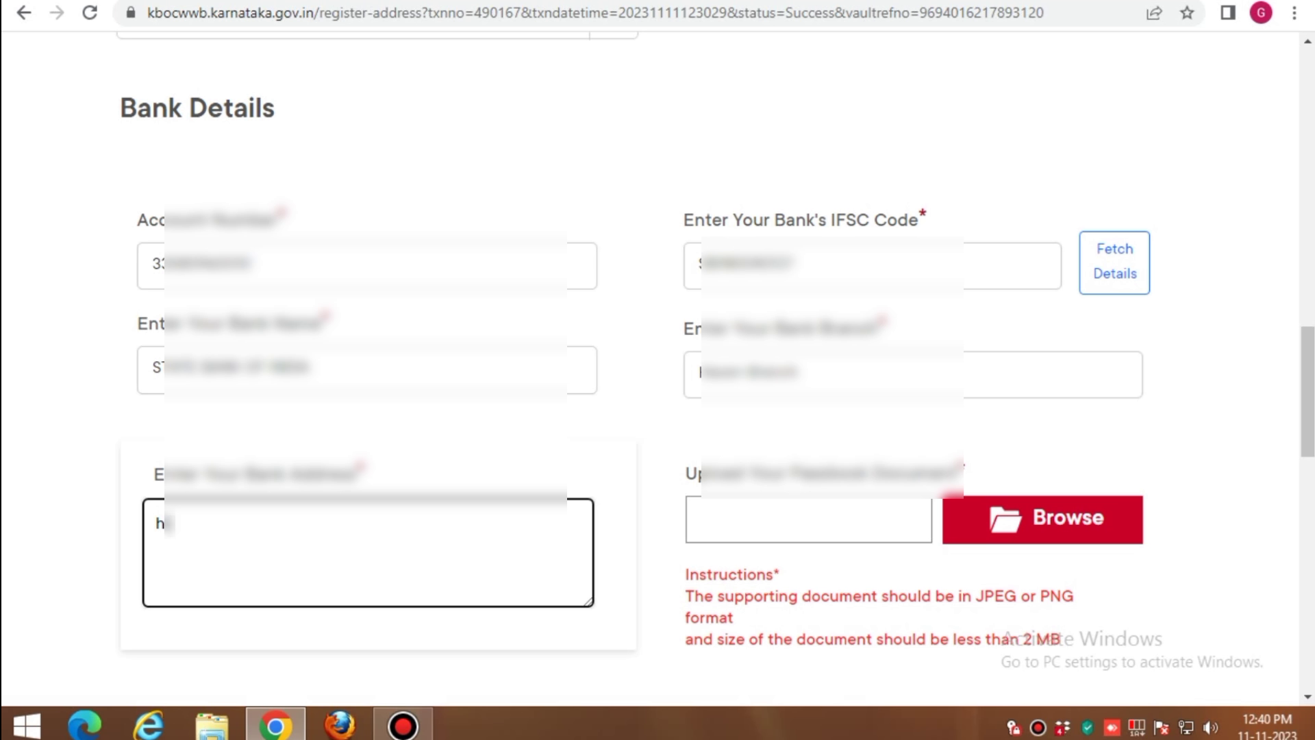
{"action": "type", "text": "avh school"}
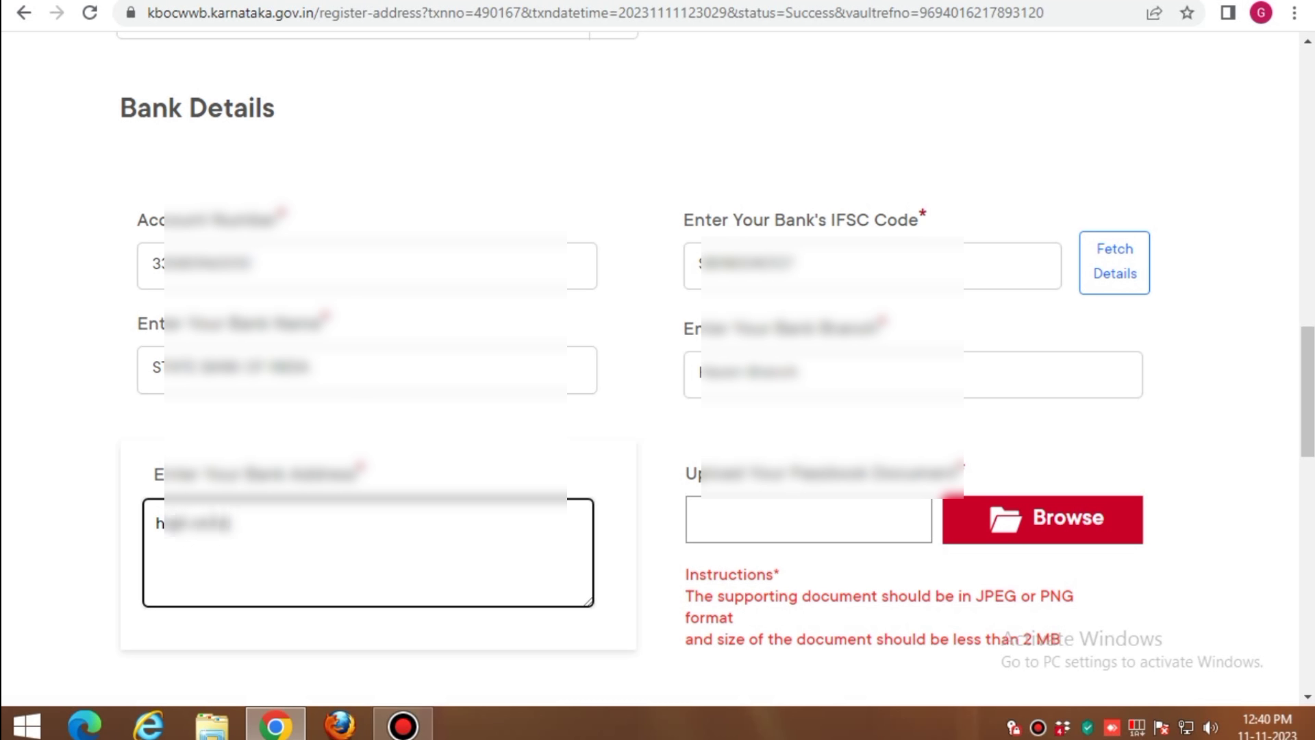
{"action": "type", "text": " road,ha"}
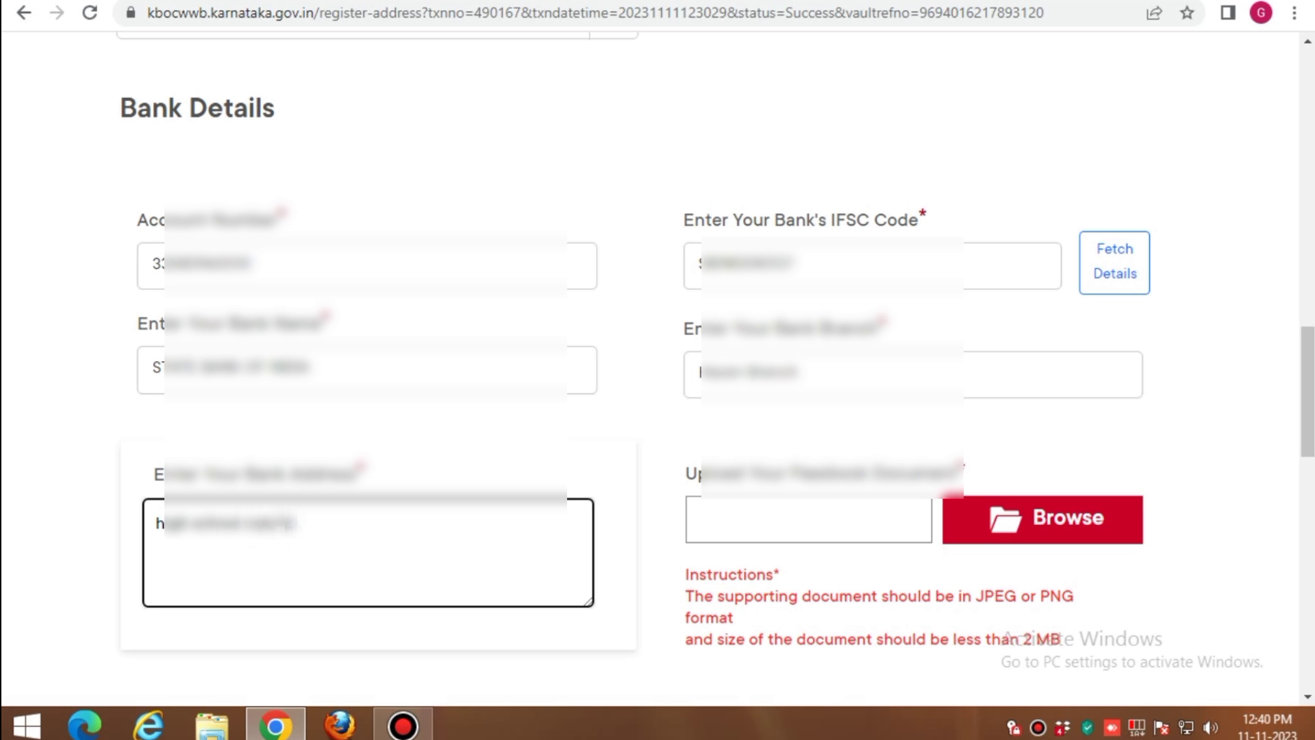
{"action": "type", "text": "ssn"}
{"action": "key", "text": "BackSpace"}
{"action": "type", "text": "an"}
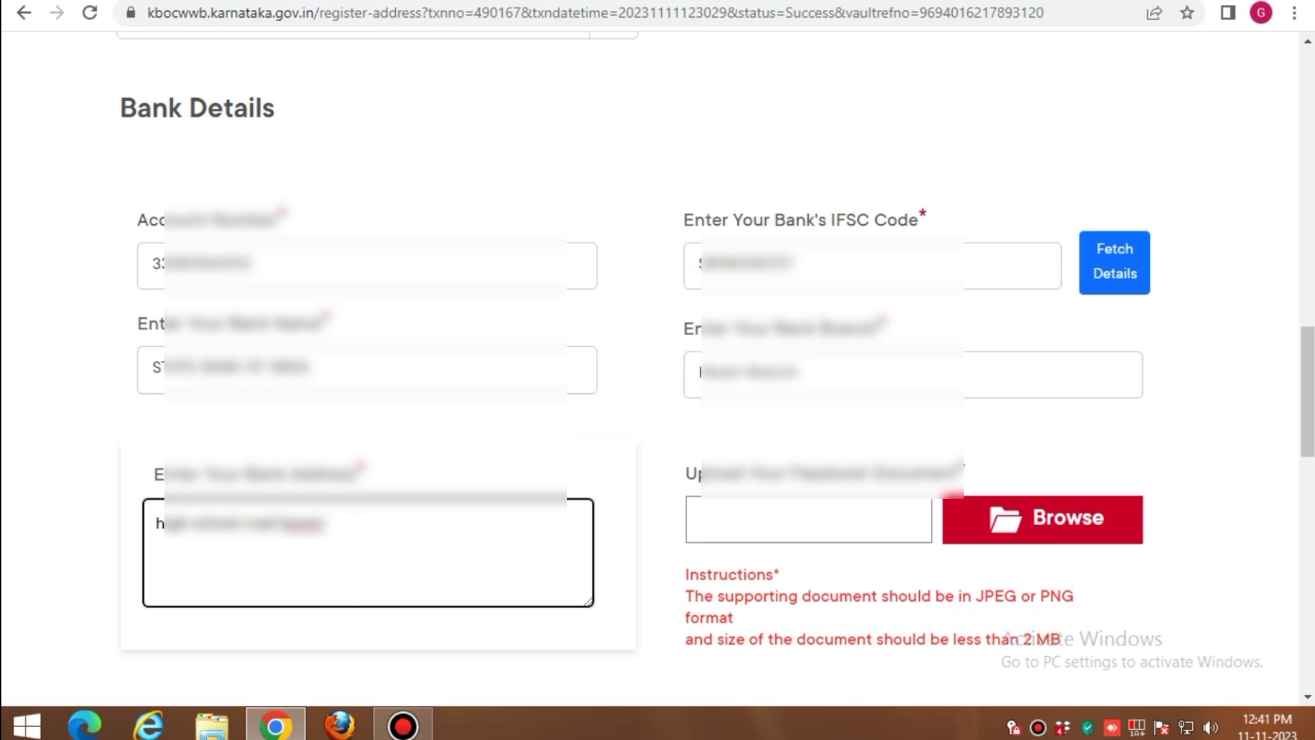
{"action": "left_click", "coordinate": [1114, 262]}
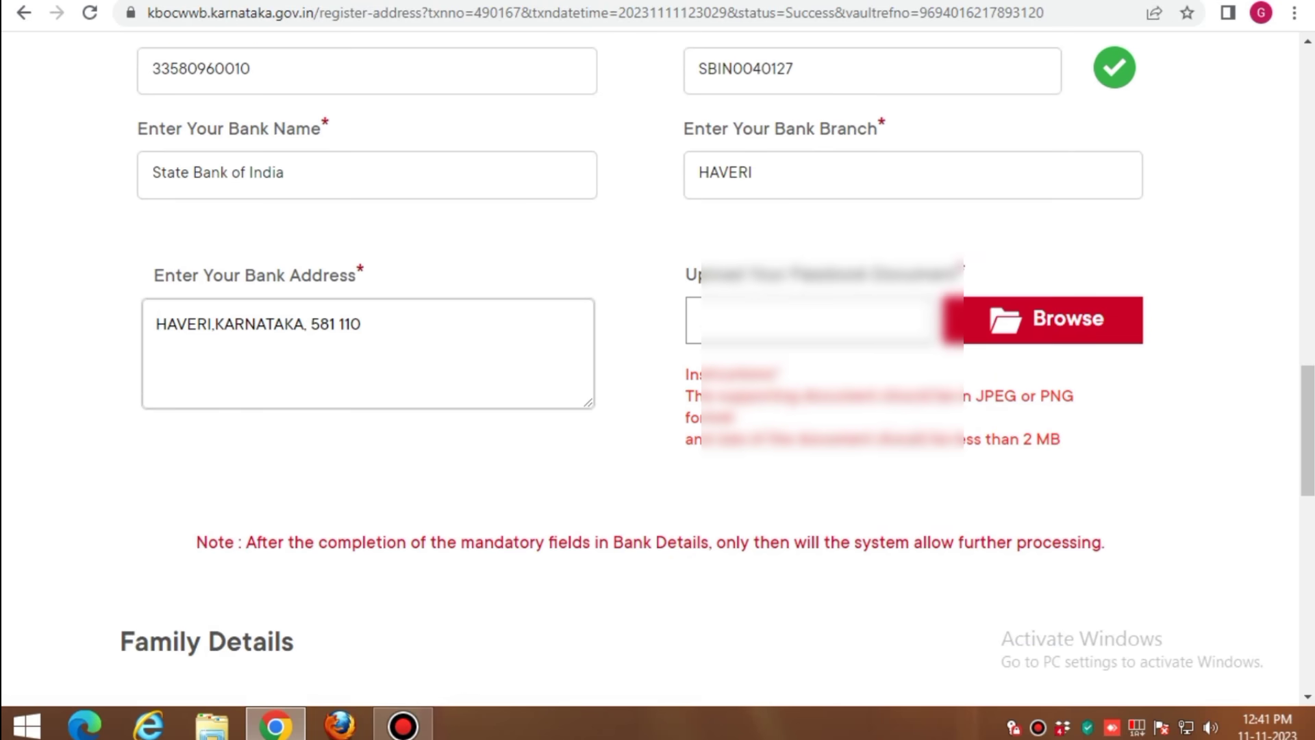
{"action": "scroll", "coordinate": [657, 370], "scroll_direction": "down", "scroll_amount": 2}
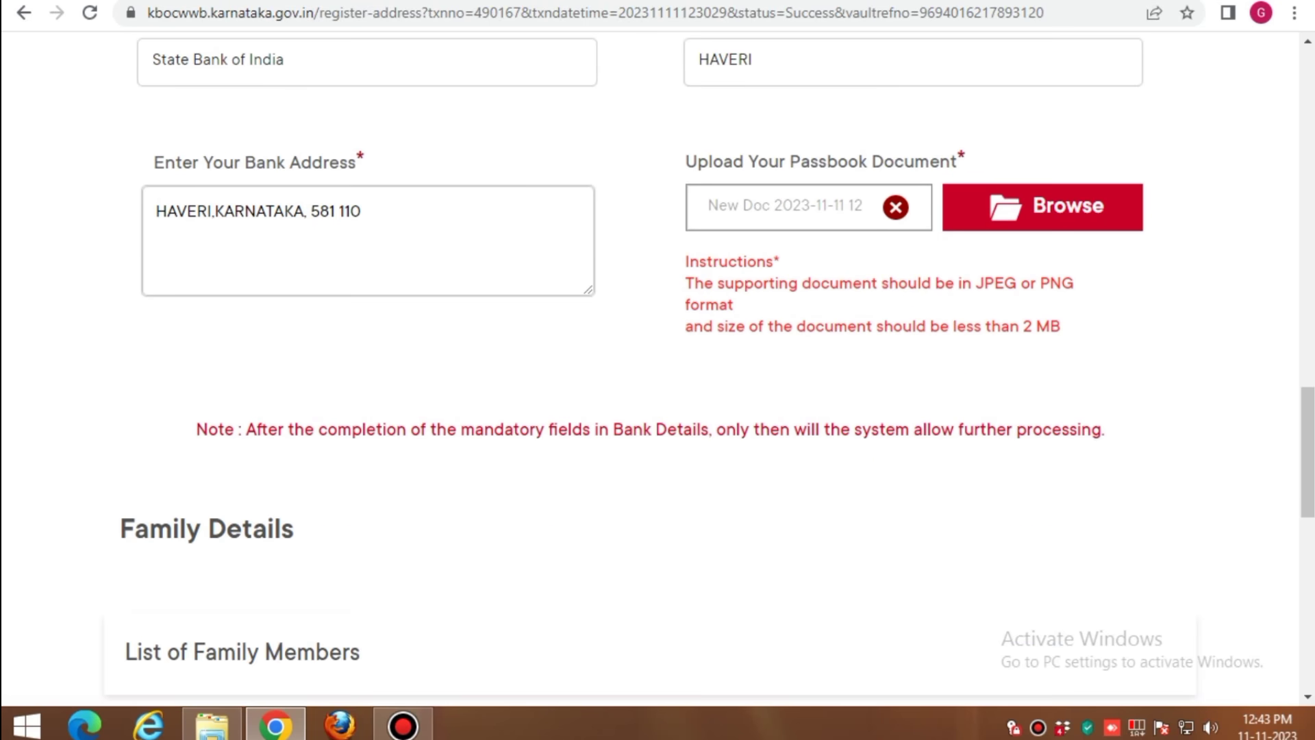
{"action": "scroll", "coordinate": [657, 370], "scroll_direction": "down", "scroll_amount": 6}
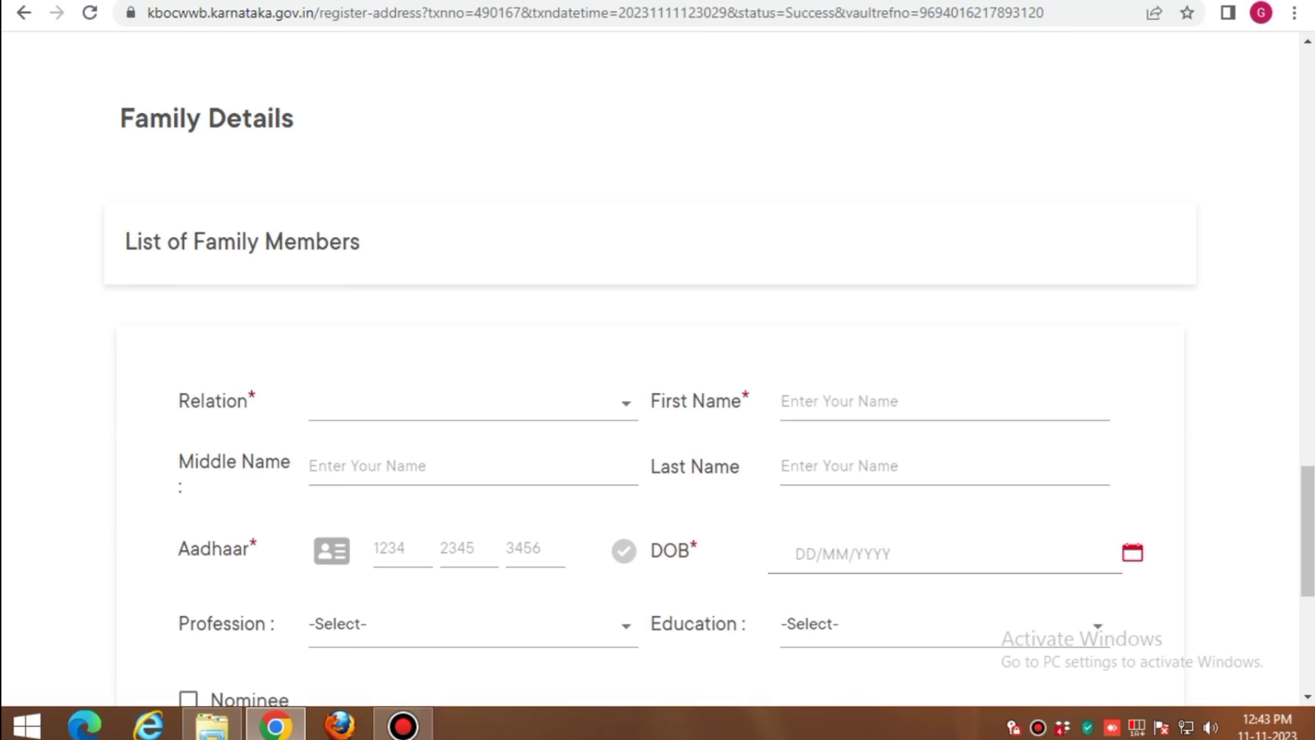
Add a family member with relation Mother and profession House Maker, and tick Nominee
{"action": "scroll", "coordinate": [473, 205], "scroll_direction": "down", "scroll_amount": 3}
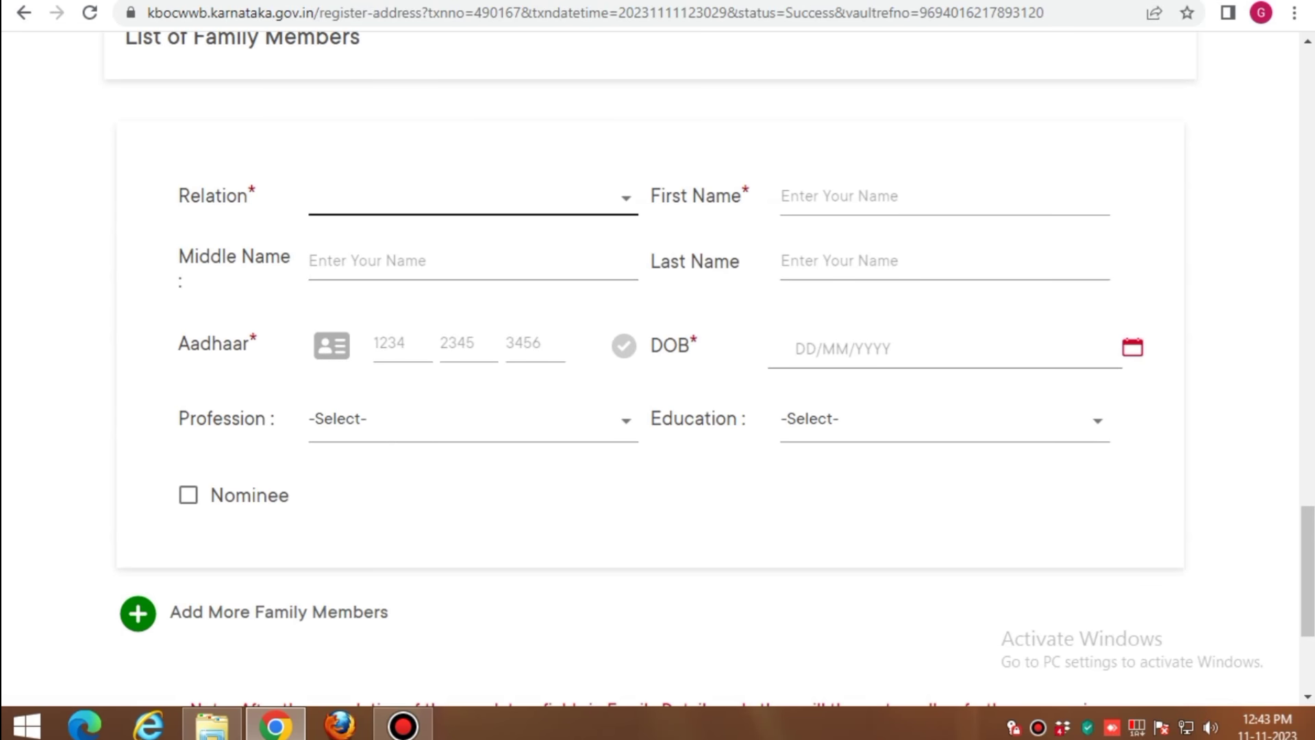
{"action": "left_click", "coordinate": [473, 199]}
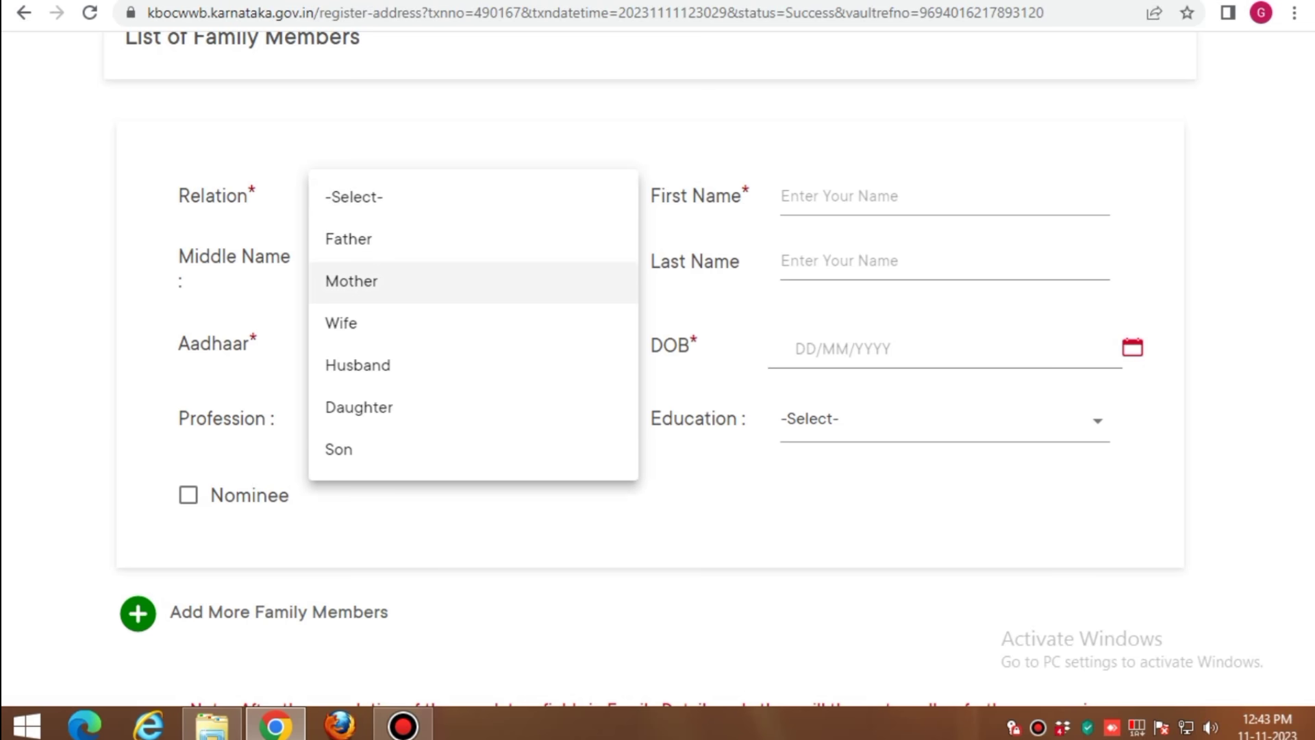
{"action": "left_click", "coordinate": [378, 284]}
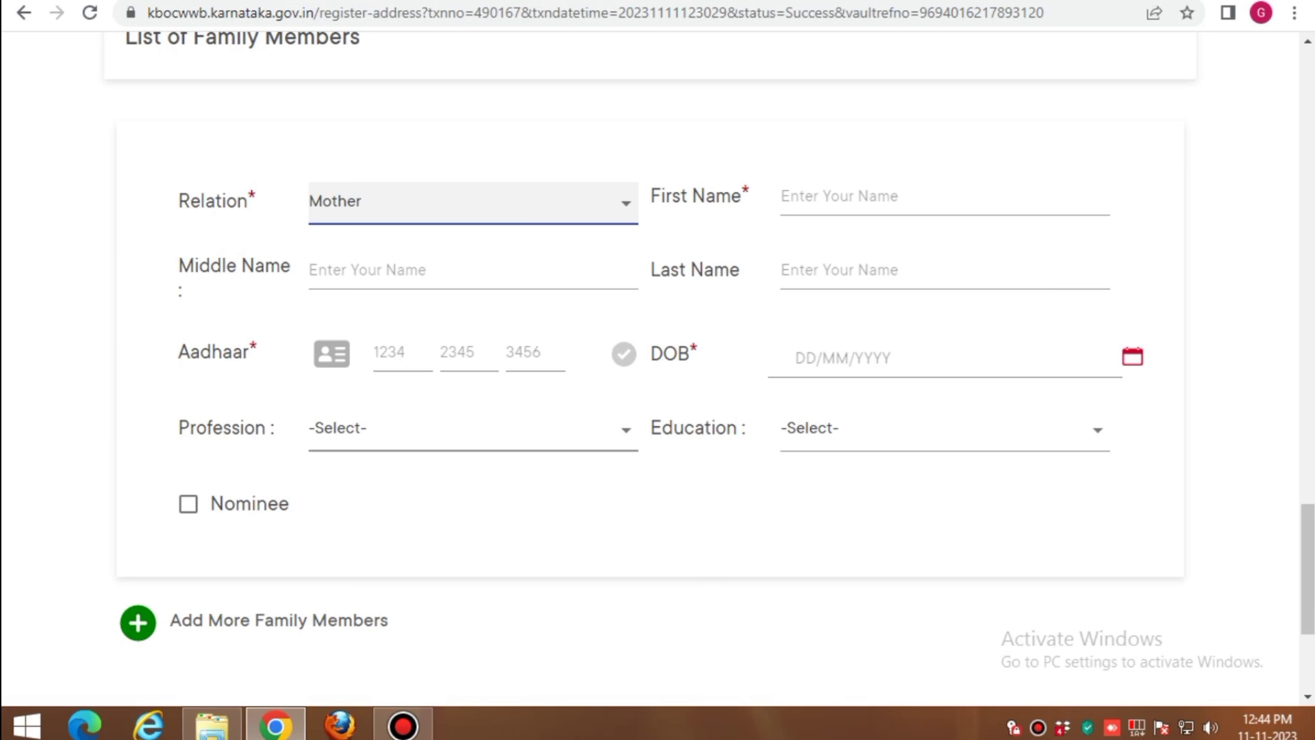
{"action": "left_click", "coordinate": [473, 428]}
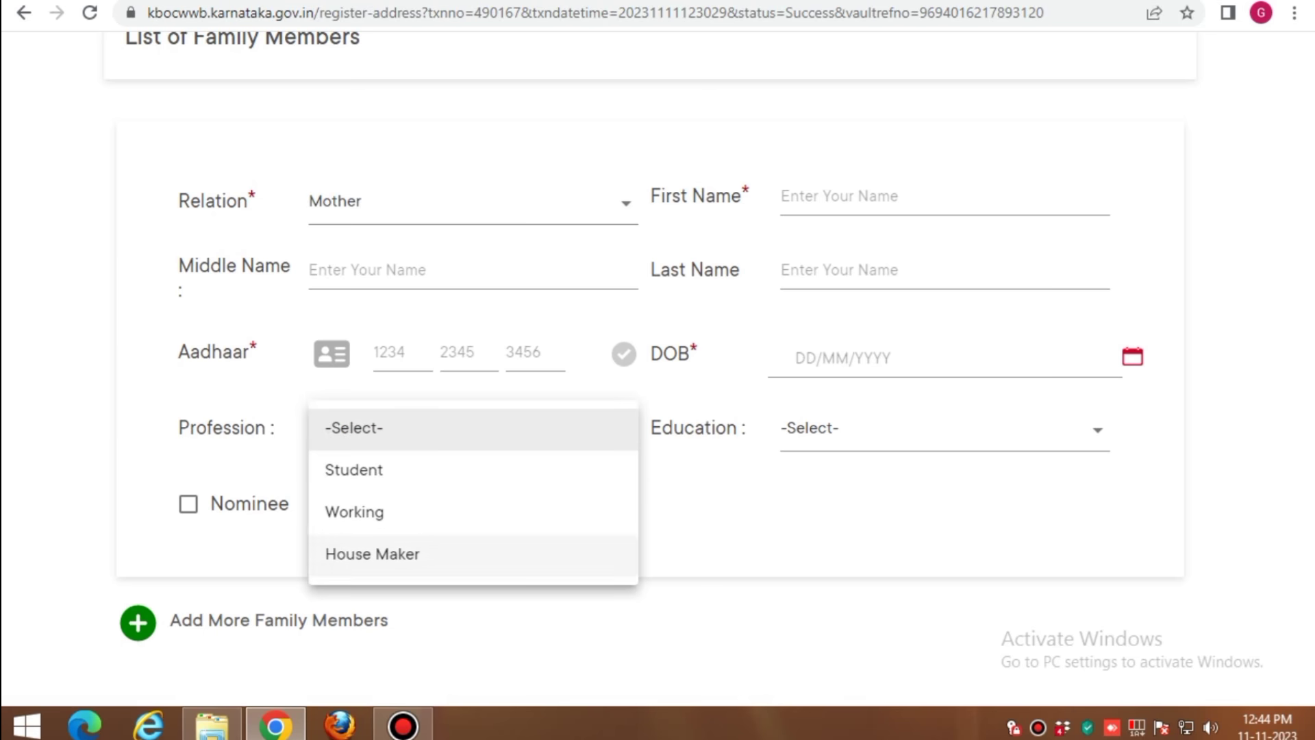
{"action": "left_click", "coordinate": [372, 553]}
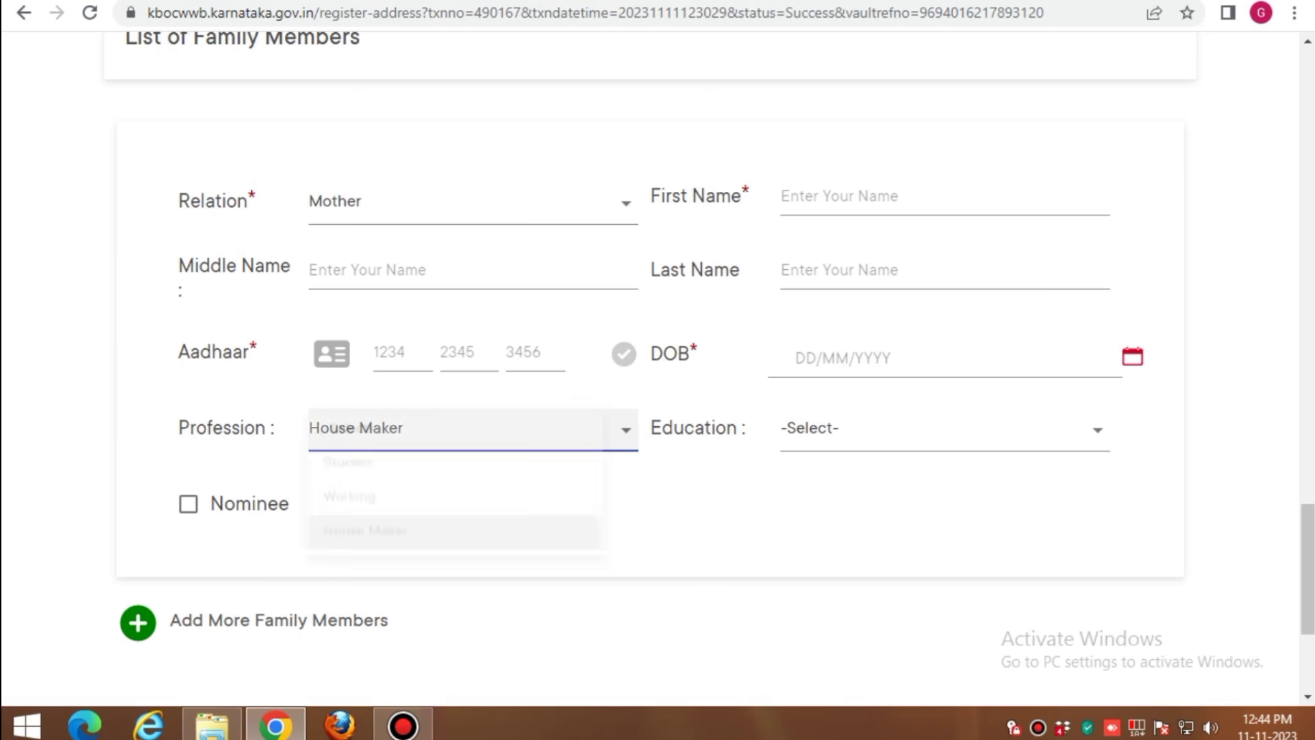
{"action": "left_click", "coordinate": [472, 428]}
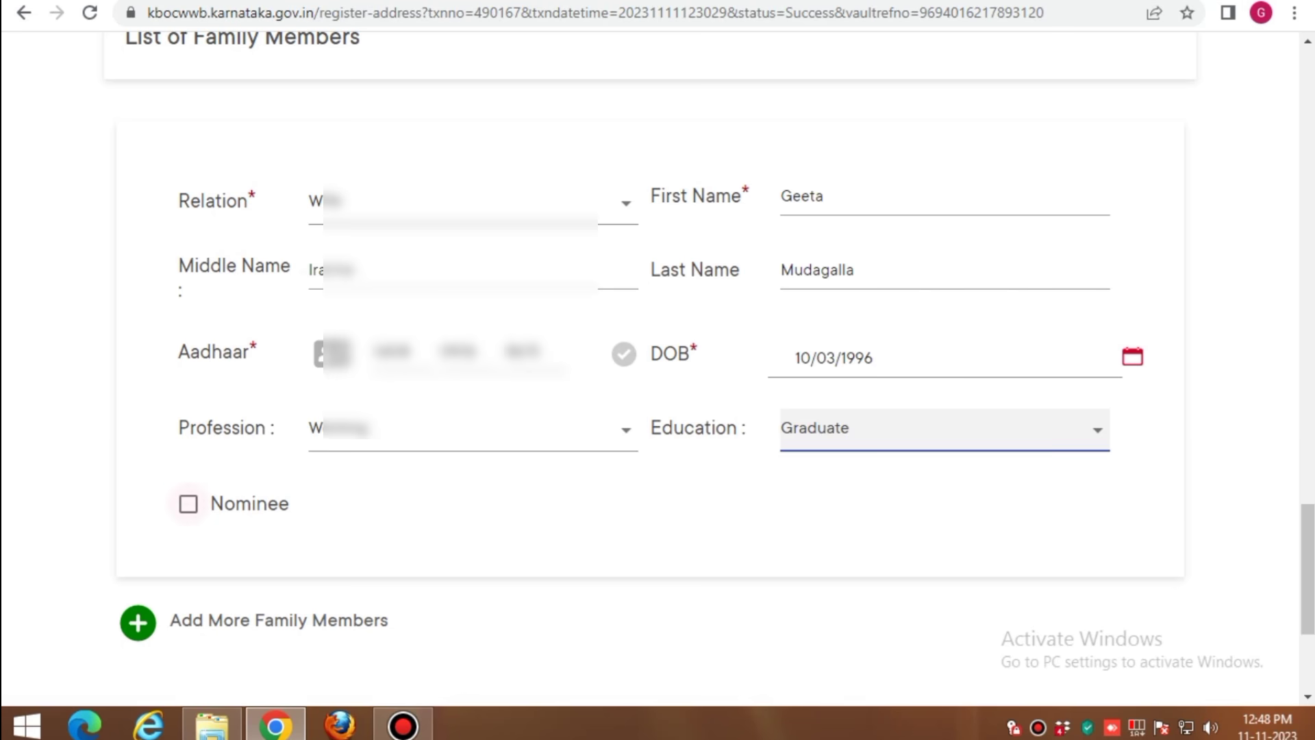
{"action": "left_click", "coordinate": [188, 504]}
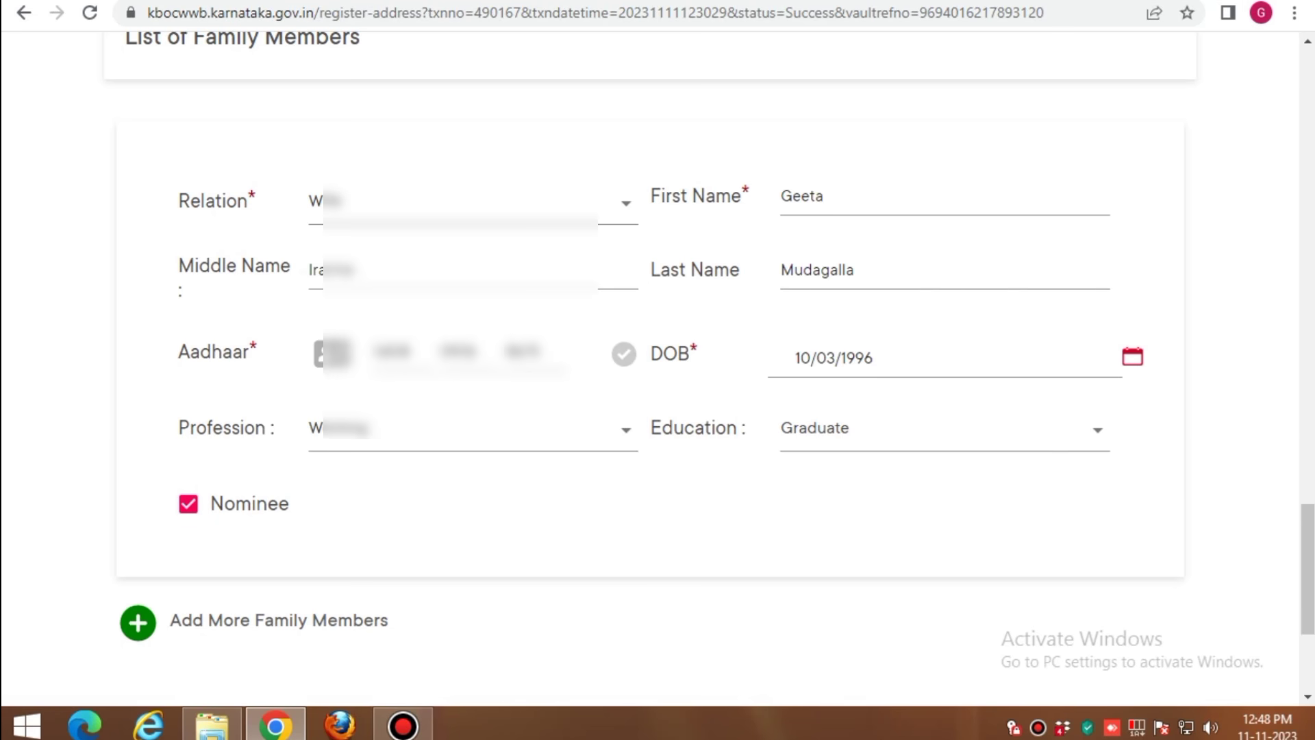
{"action": "scroll", "coordinate": [274, 343], "scroll_direction": "down", "scroll_amount": 4}
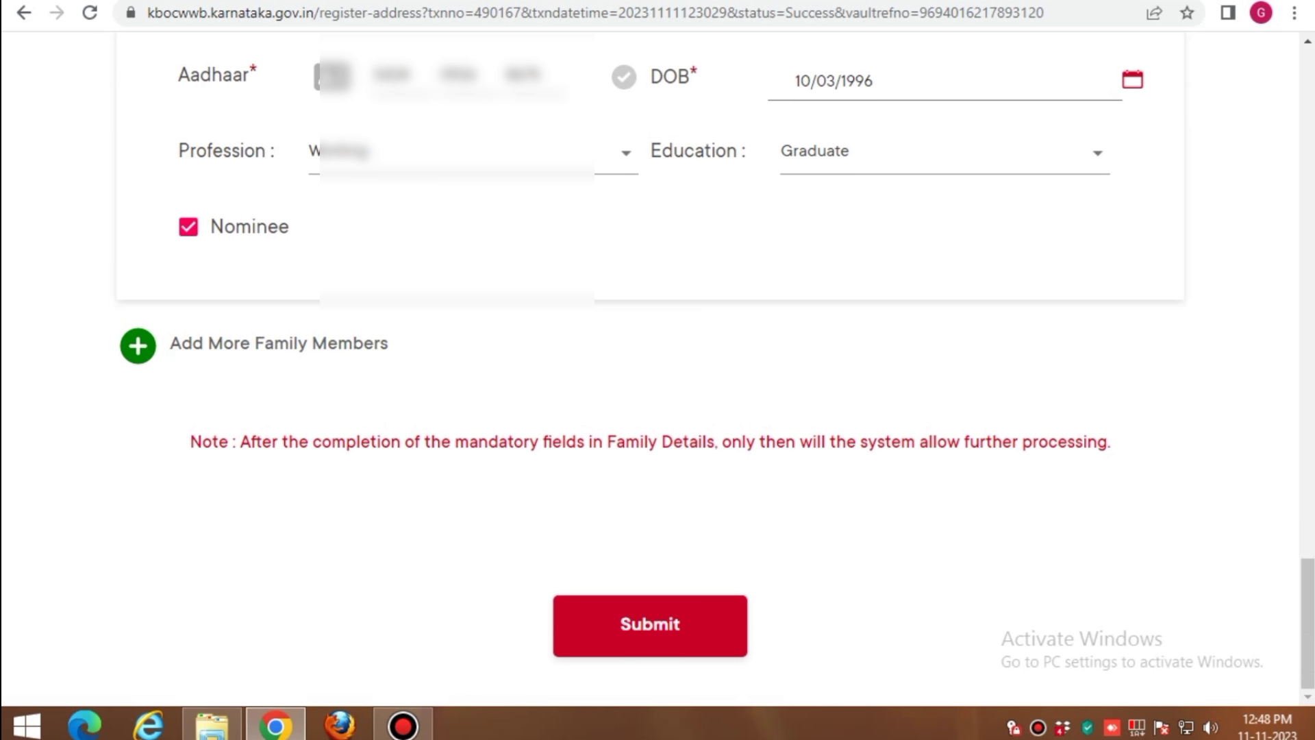
Submit the completed registration form and check the resulting page
{"action": "left_click", "coordinate": [650, 625]}
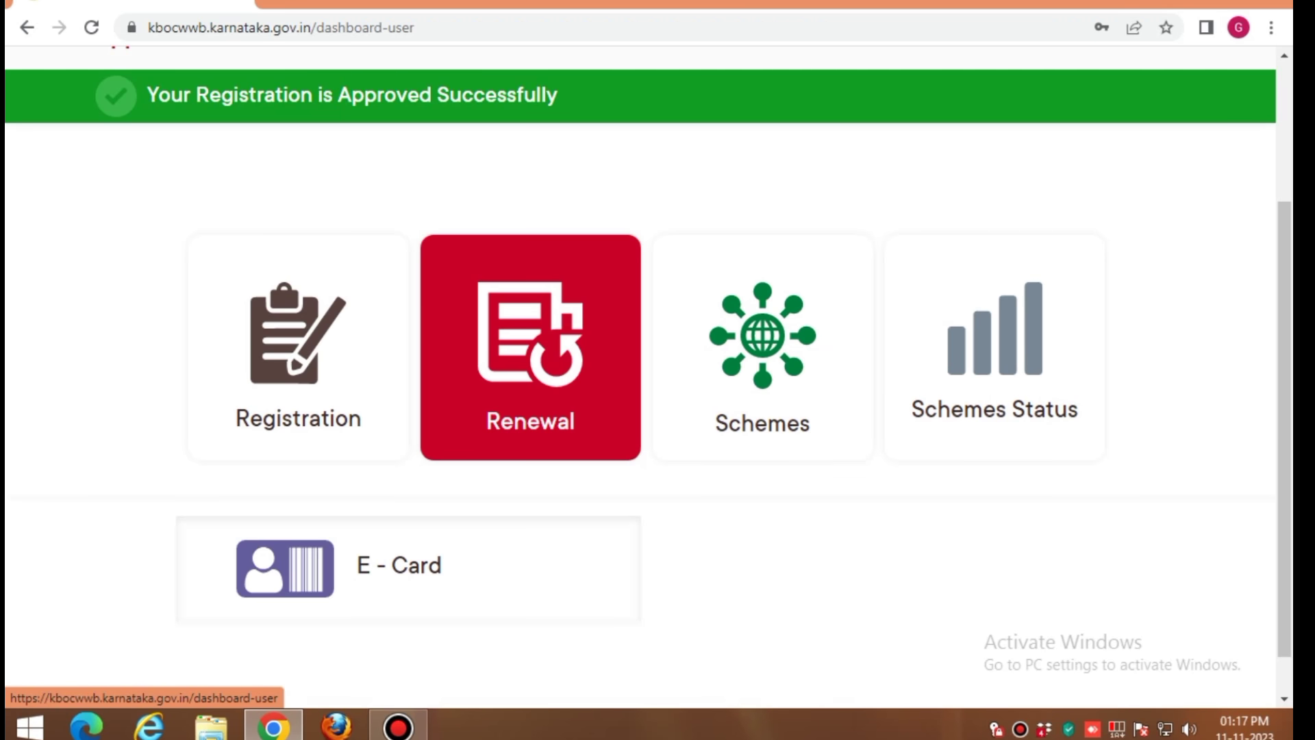
{"action": "scroll", "coordinate": [648, 360], "scroll_direction": "down", "scroll_amount": 1}
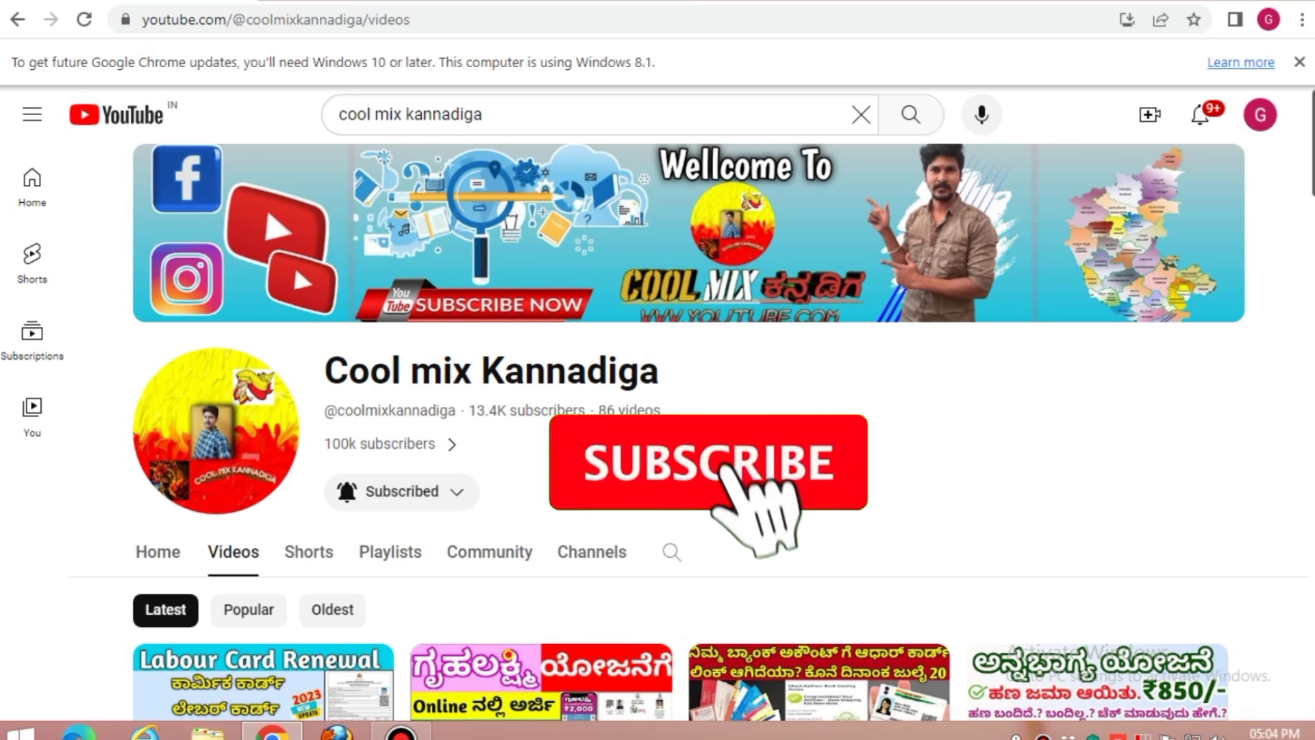
Scroll through the Cool mix Kannadiga channel's labour card and scholarship tutorial videos
{"action": "scroll", "coordinate": [657, 432], "scroll_direction": "down", "scroll_amount": 2}
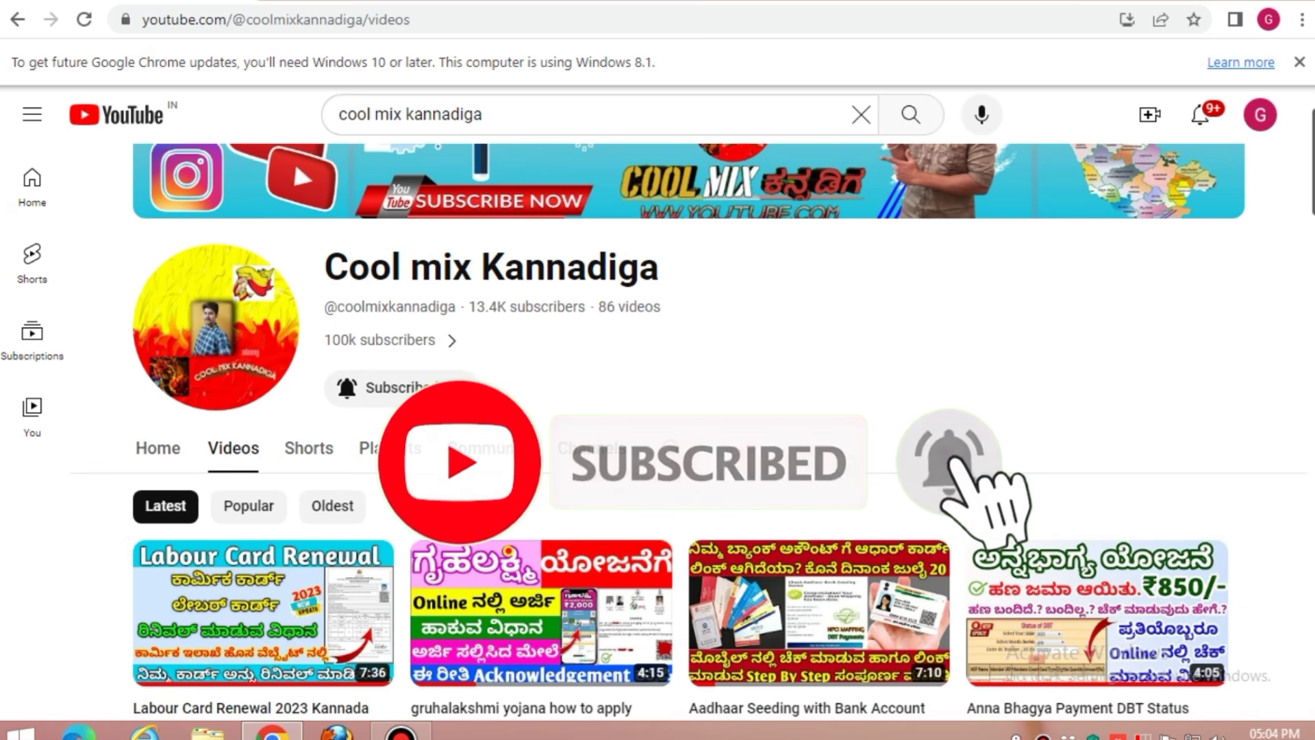
{"action": "scroll", "coordinate": [658, 431], "scroll_direction": "down", "scroll_amount": 1}
{"action": "scroll", "coordinate": [658, 432], "scroll_direction": "down", "scroll_amount": 5}
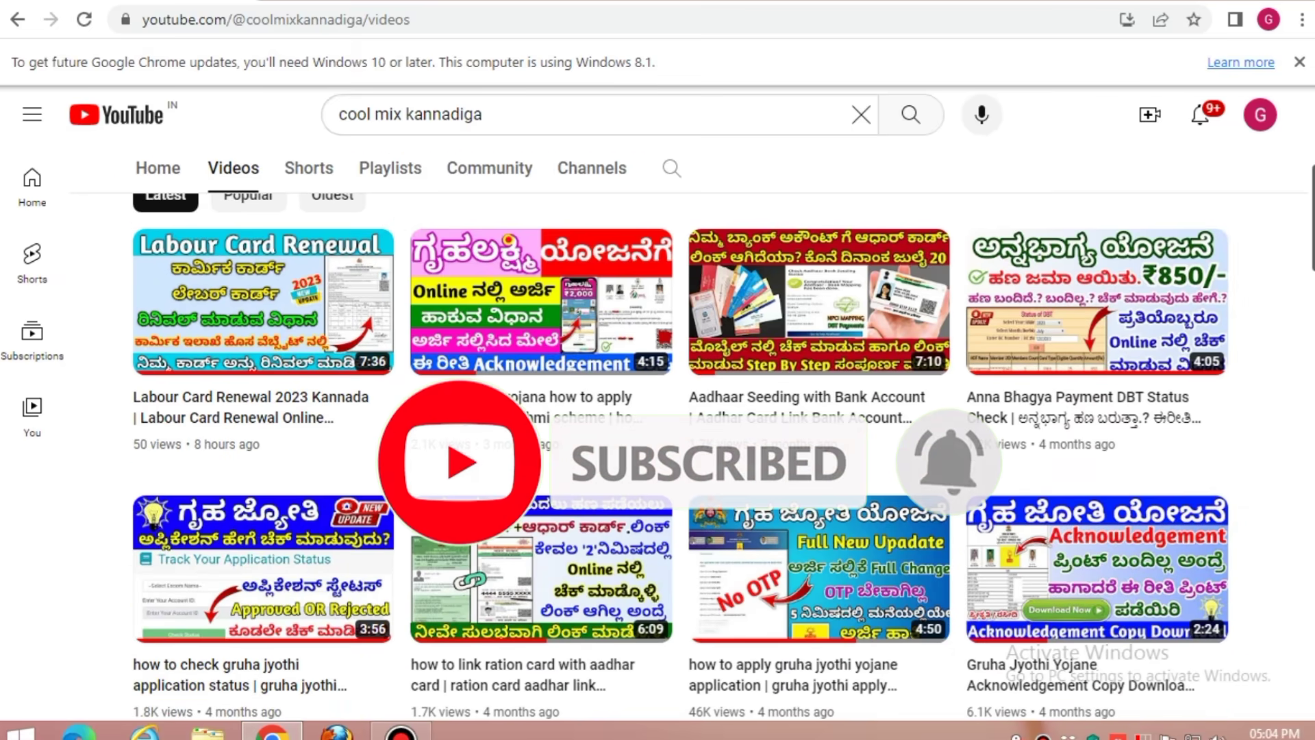
{"action": "scroll", "coordinate": [658, 432], "scroll_direction": "down", "scroll_amount": 5}
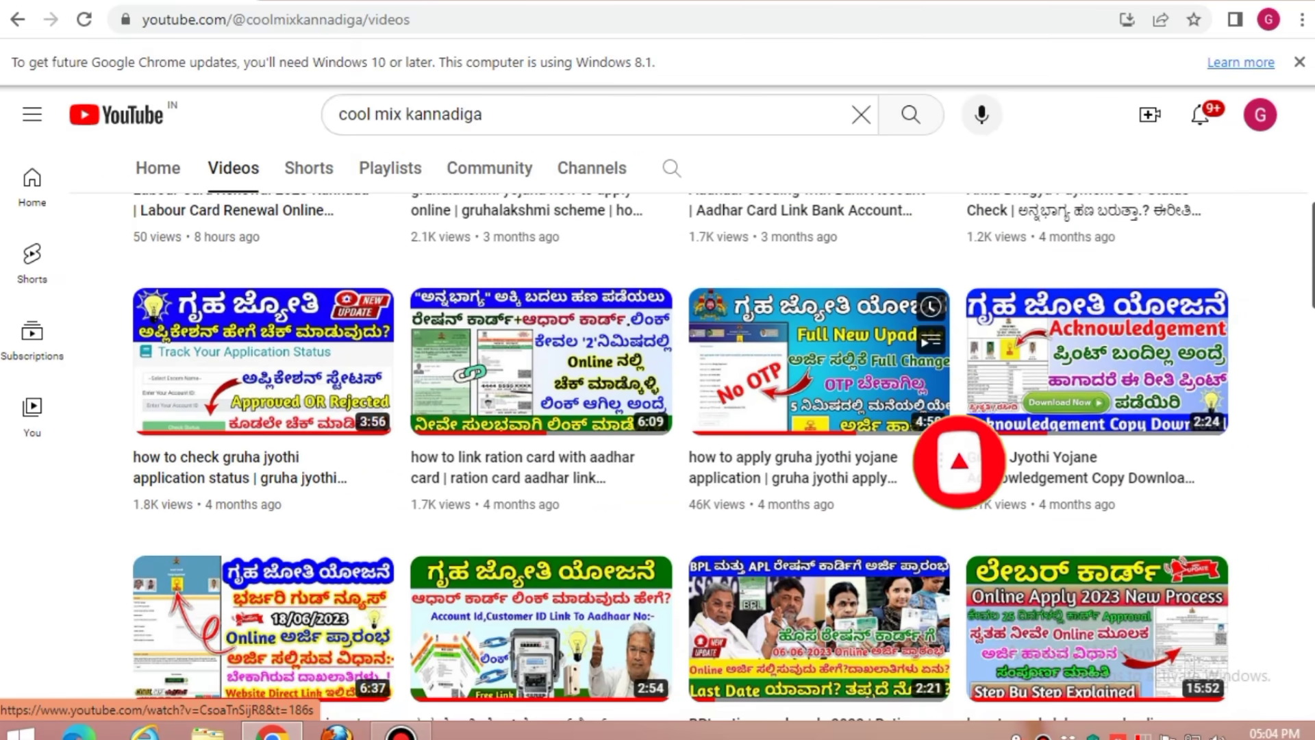
{"action": "scroll", "coordinate": [658, 432], "scroll_direction": "down", "scroll_amount": 9}
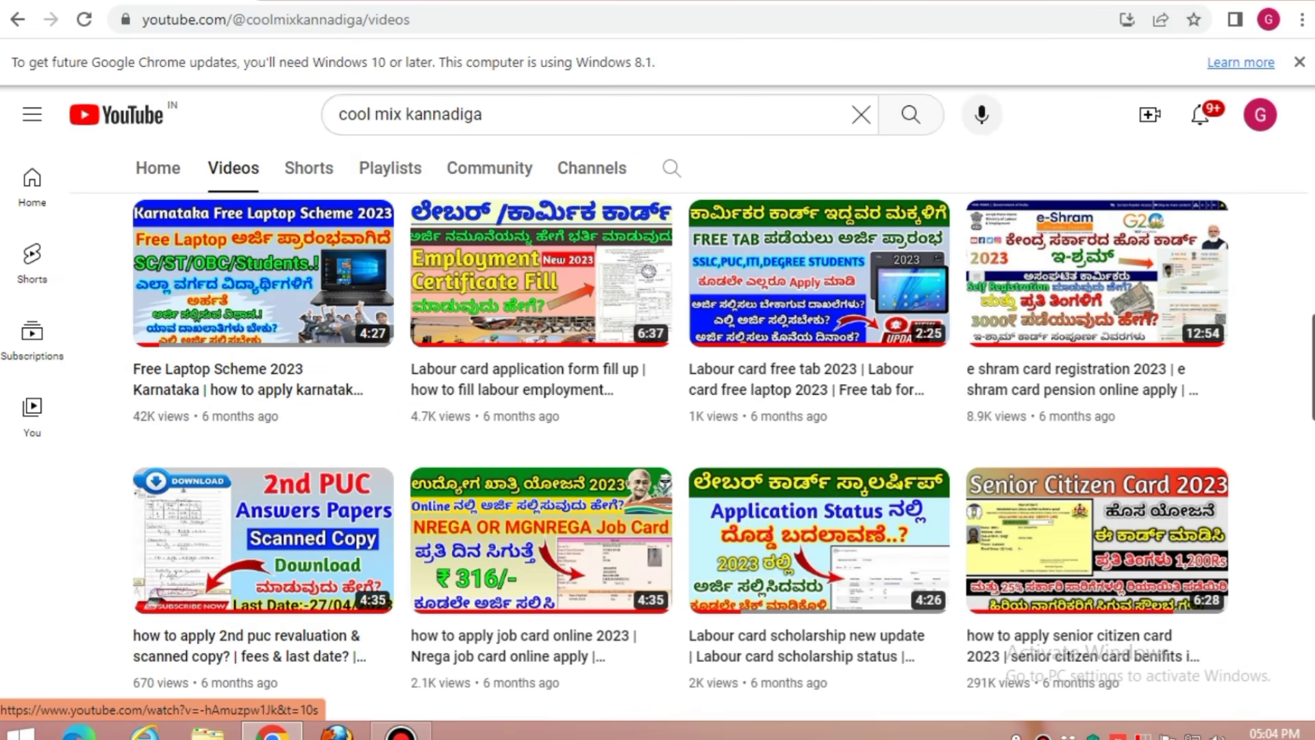
{"action": "scroll", "coordinate": [658, 432], "scroll_direction": "down", "scroll_amount": 14}
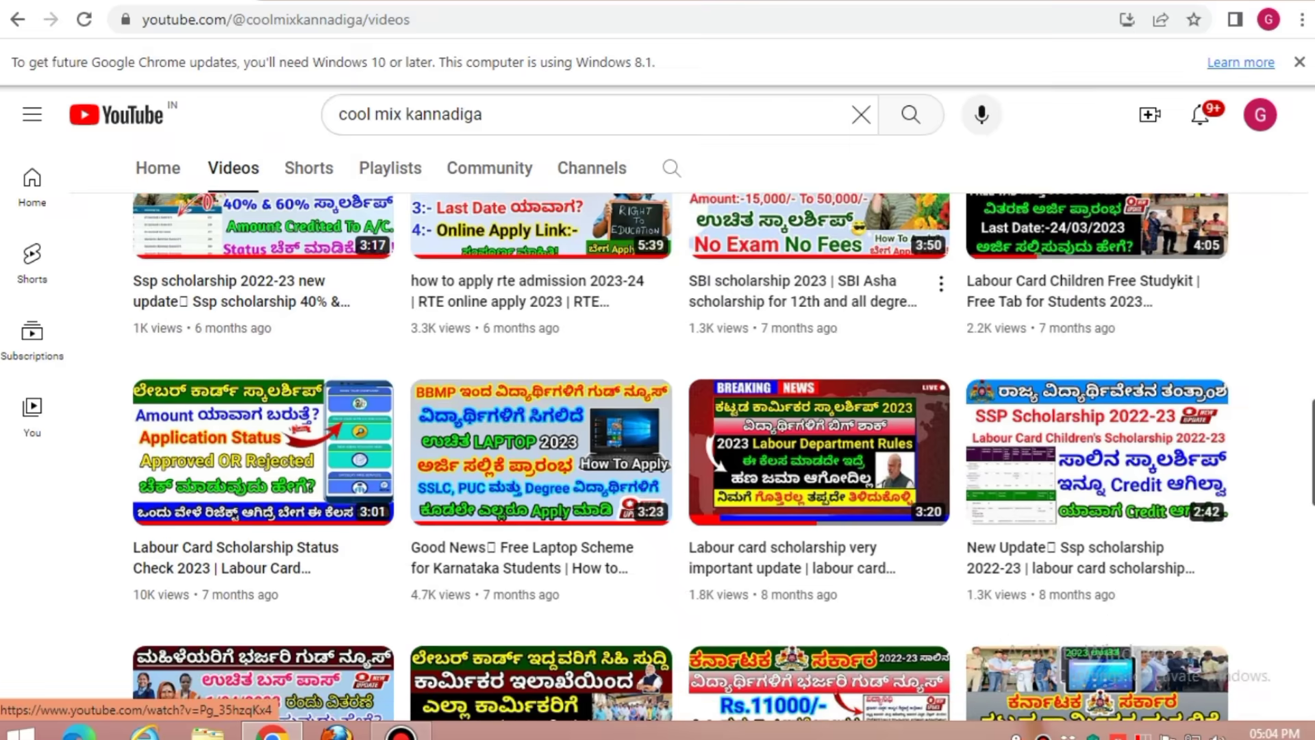